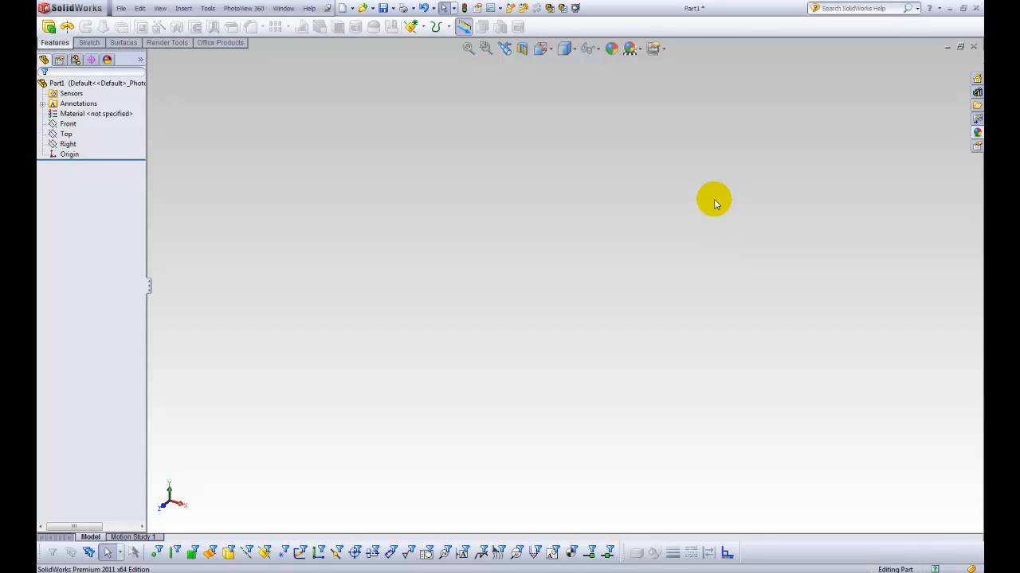
left_click(66, 133)
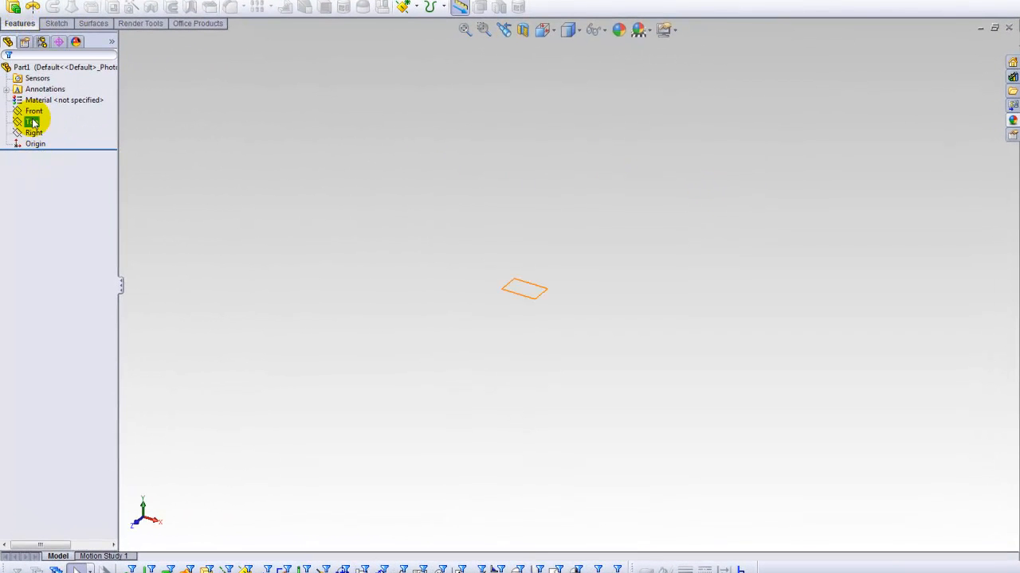
left_click(34, 132)
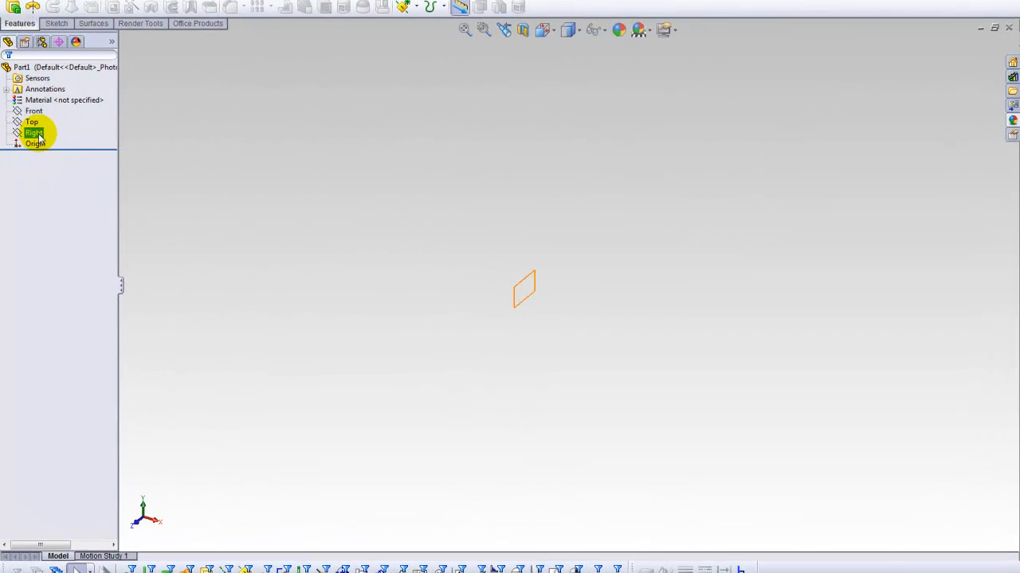
left_click(32, 122)
left_click(33, 110)
left_click(34, 122)
left_click(35, 133)
Start a sketch on the Right plane and insert left.png from the Blueprints > Renault > Renault Twingo folder as a sketch picture
left_click(36, 133)
left_click(41, 116)
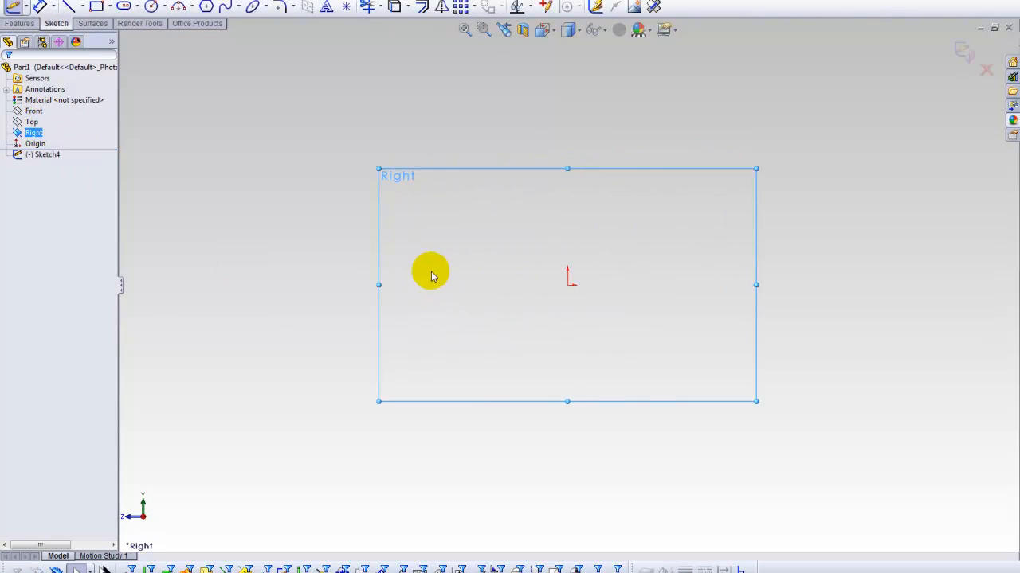
left_click(634, 8)
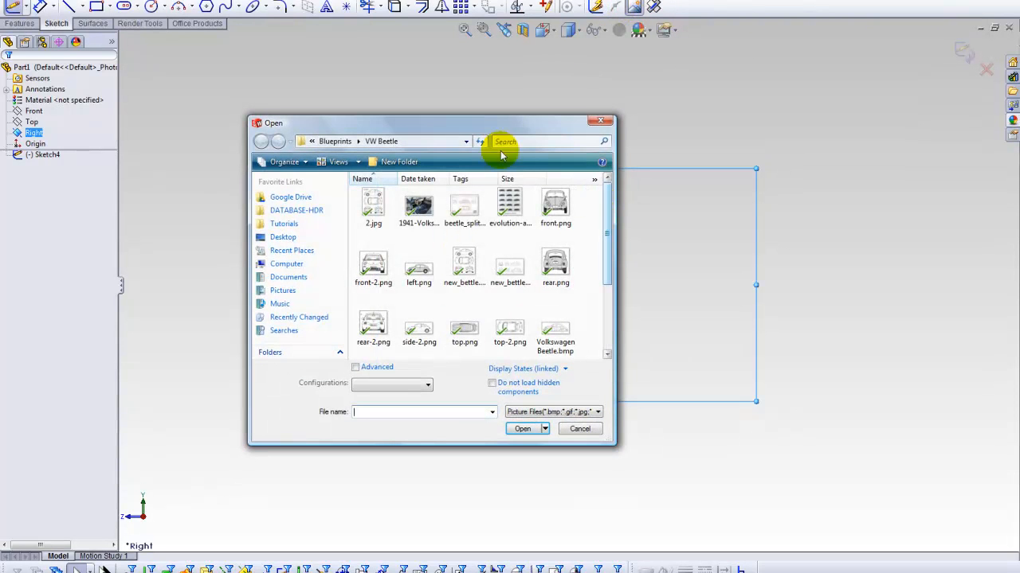
left_click(334, 141)
mouse_move(610, 266)
left_mouse_down()
mouse_move(608, 283)
mouse_move(610, 268)
left_mouse_up()
double_click(420, 253)
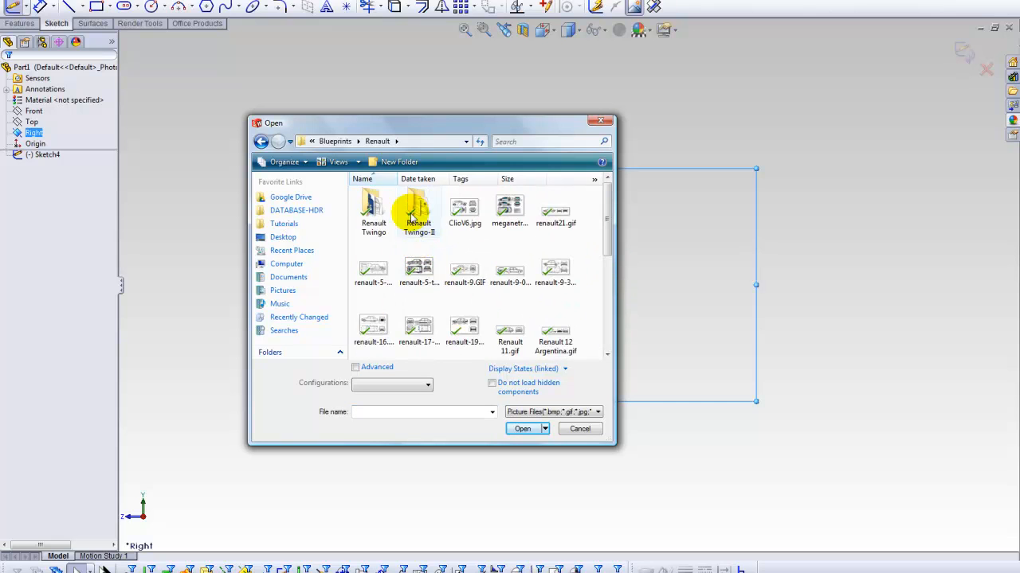
double_click(372, 207)
mouse_move(611, 229)
left_mouse_down()
mouse_move(605, 309)
mouse_move(608, 214)
mouse_move(608, 228)
left_mouse_up()
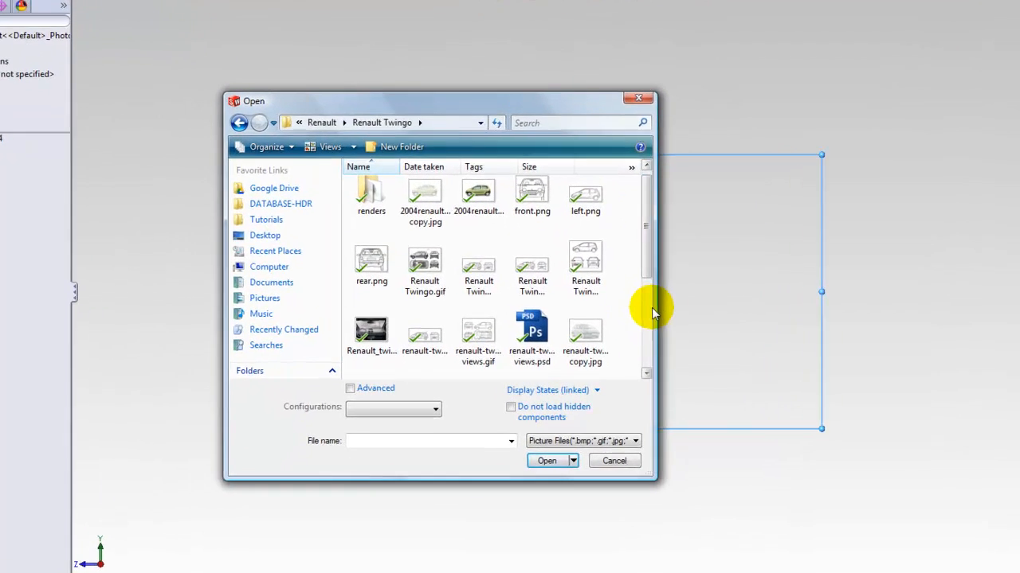
left_click_drag(646, 309, 764, 309)
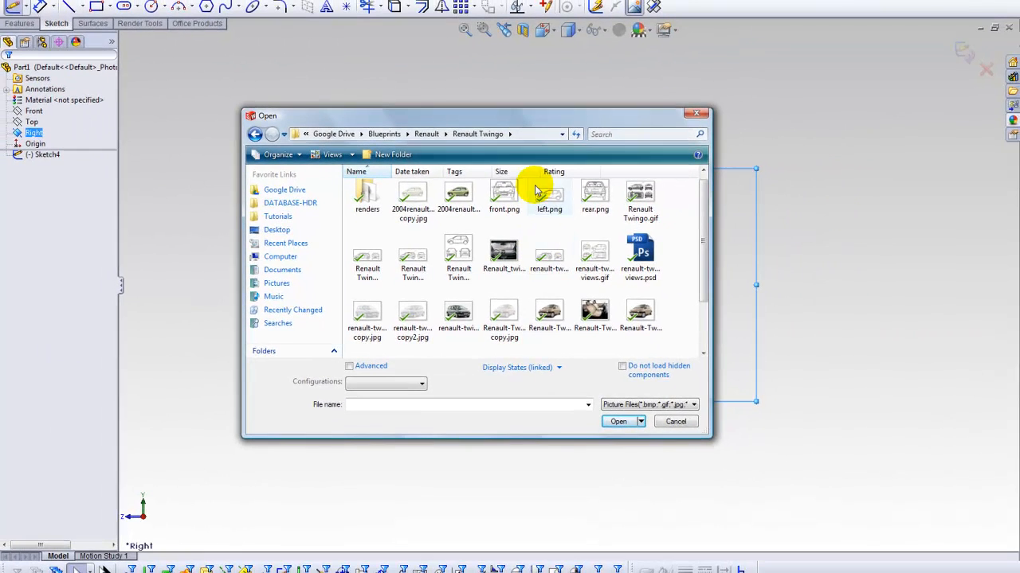
left_click(609, 190)
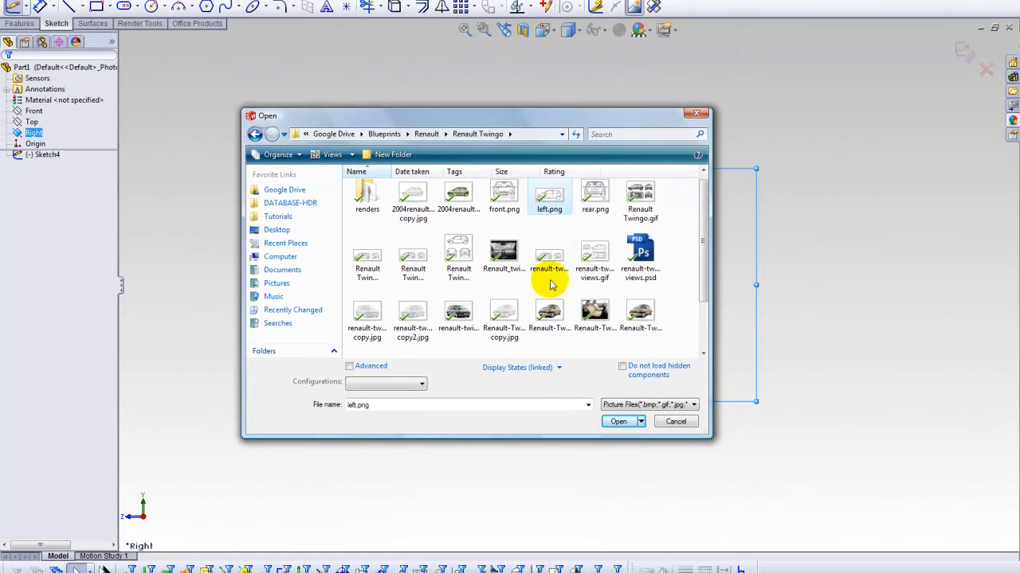
left_click(616, 421)
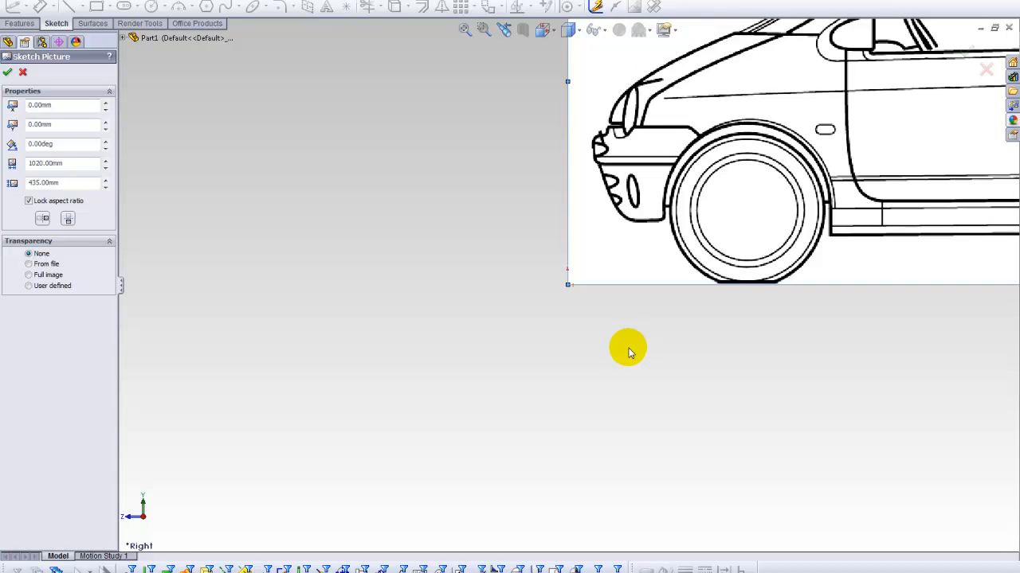
Try scaling the side-view picture to about 856 by 365 mm with locked aspect ratio, and discard the sketch
key("f")
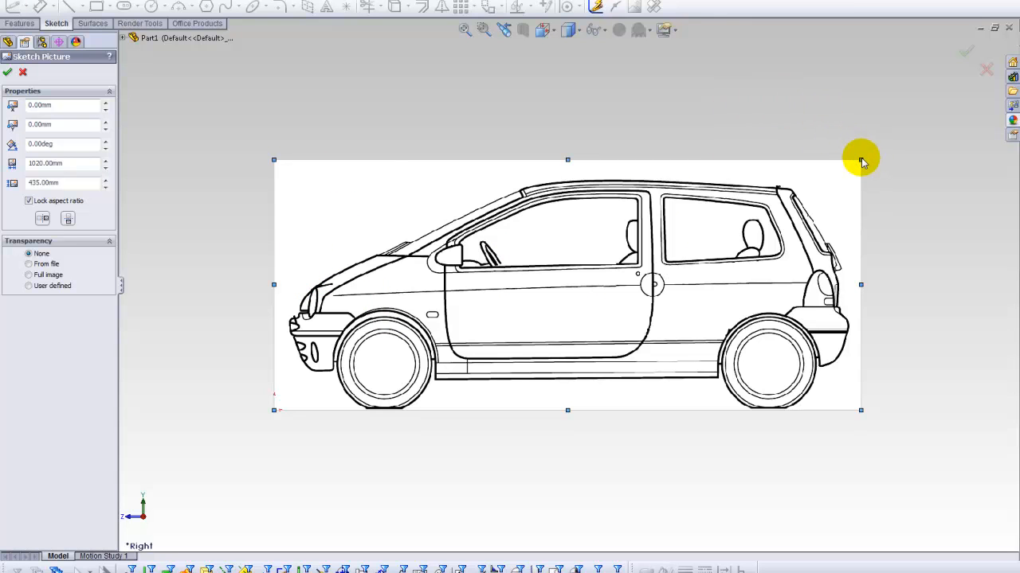
mouse_move(860, 159)
left_mouse_down()
mouse_move(813, 165)
mouse_move(573, 280)
mouse_move(677, 247)
mouse_move(845, 158)
mouse_move(582, 297)
mouse_move(824, 171)
left_mouse_up()
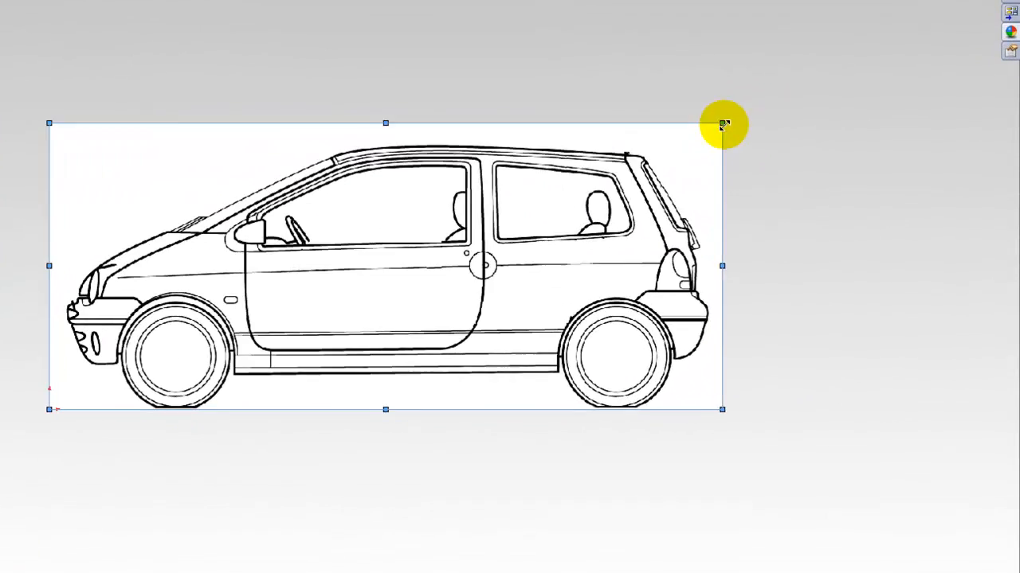
left_click_drag(723, 125, 687, 134)
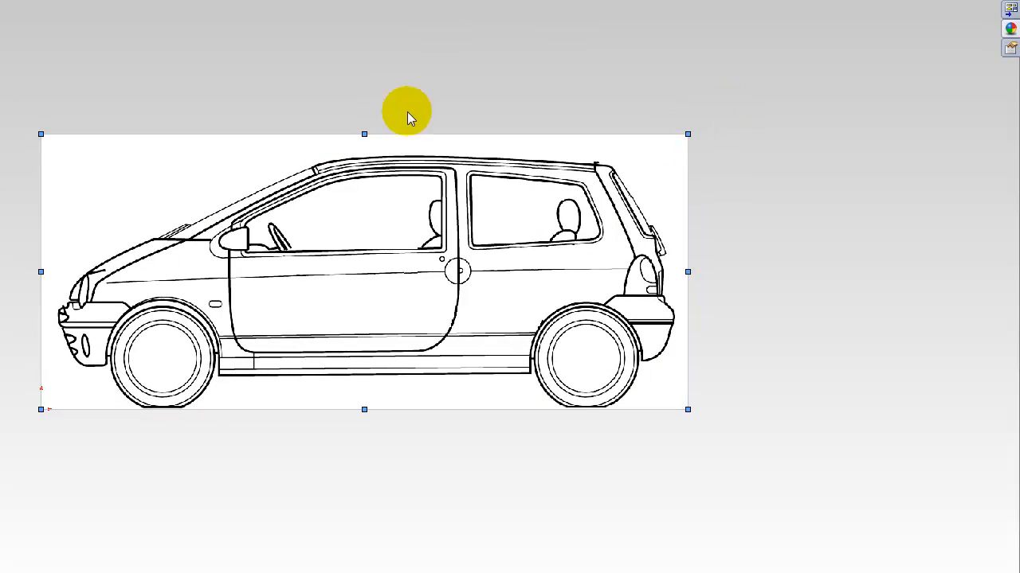
key("space")
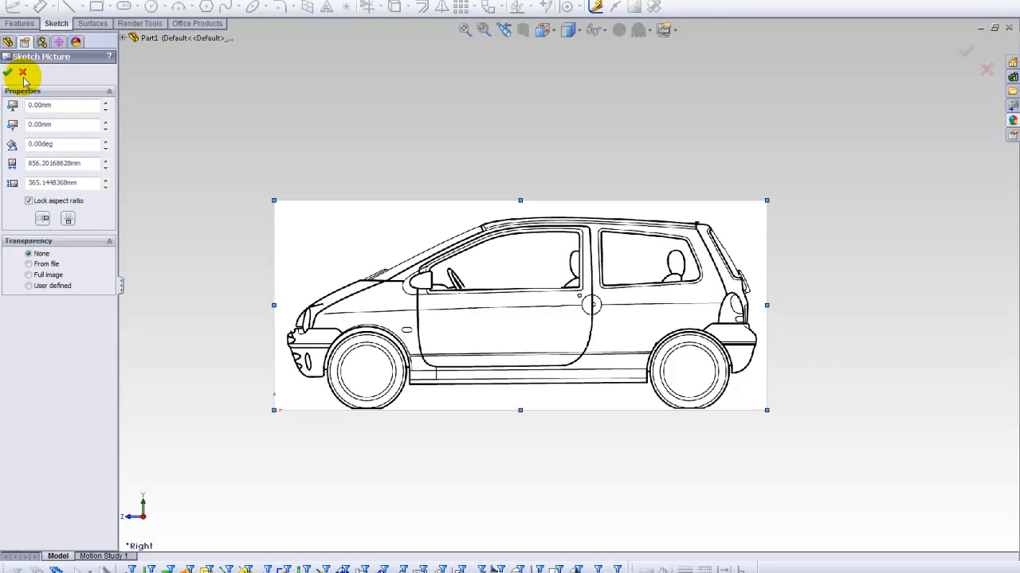
left_click(7, 71)
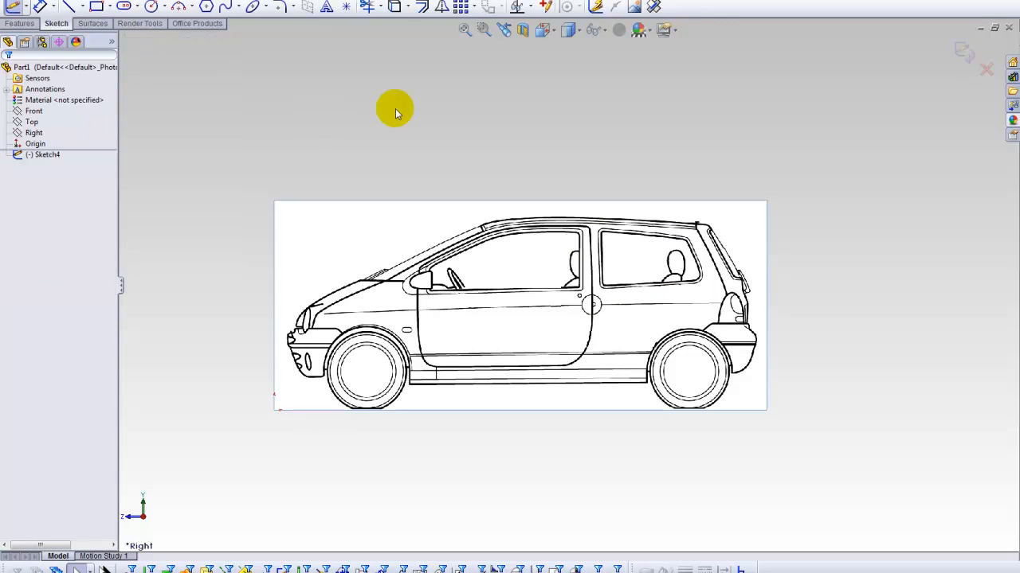
left_click(985, 69)
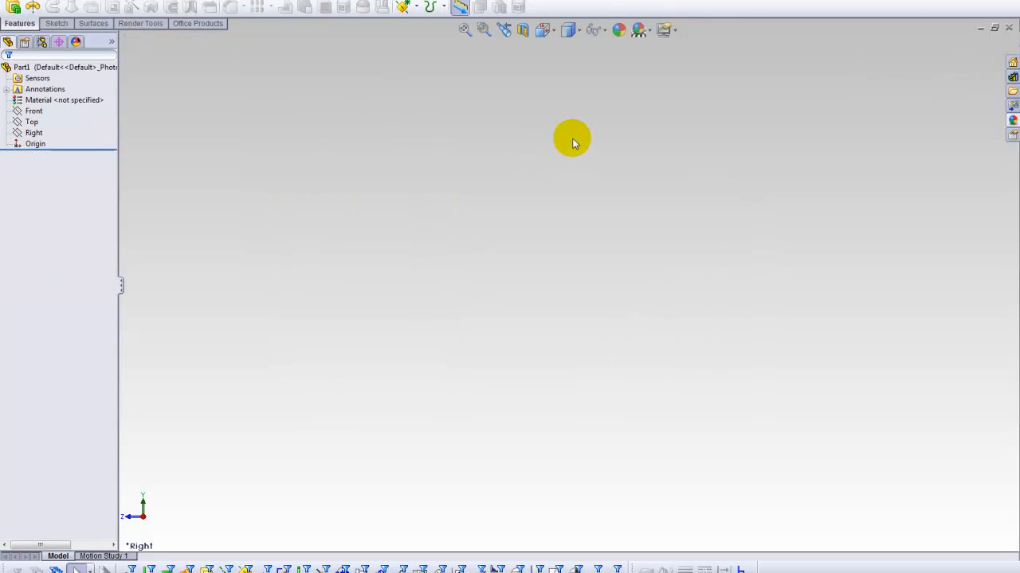
Start a new sketch on the Right plane and insert left.png as a sketch picture
left_click(33, 132)
left_click(41, 117)
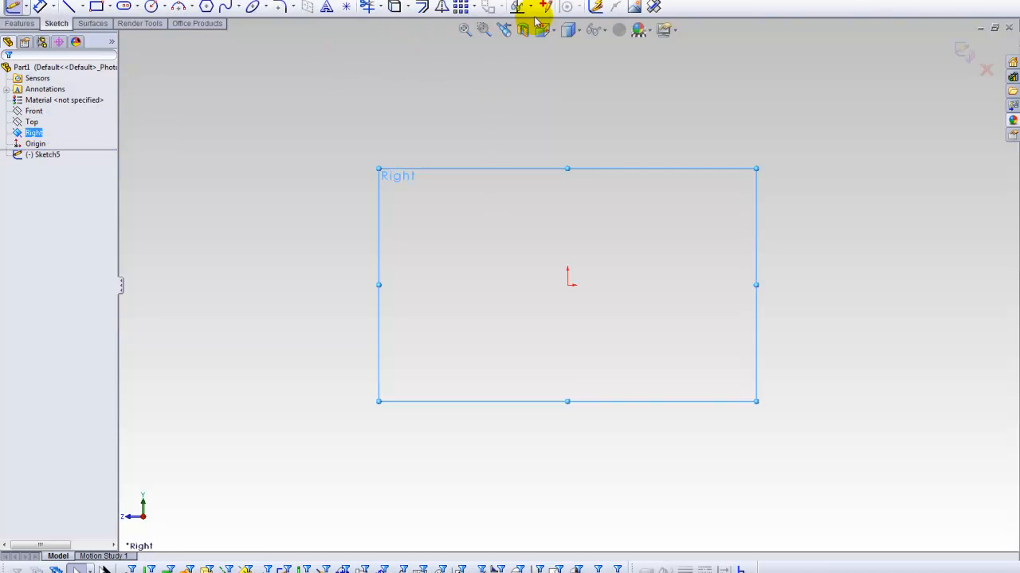
left_click(633, 9)
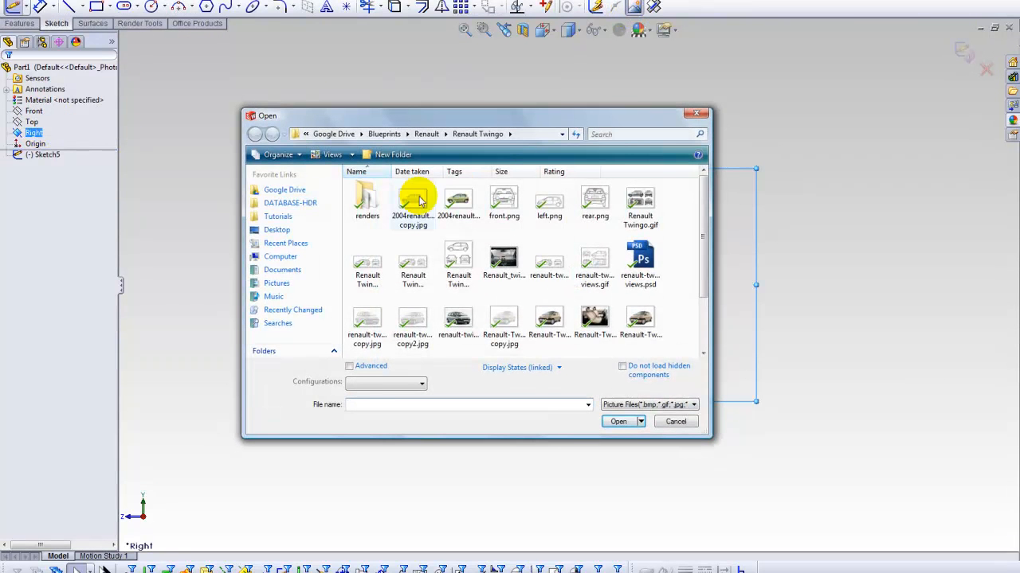
left_click(548, 209)
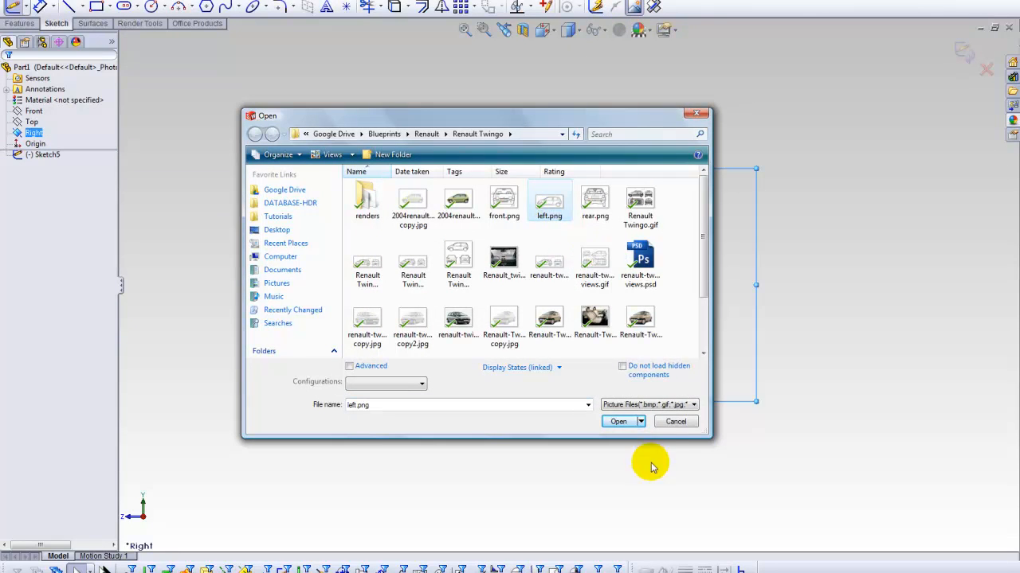
left_click(618, 421)
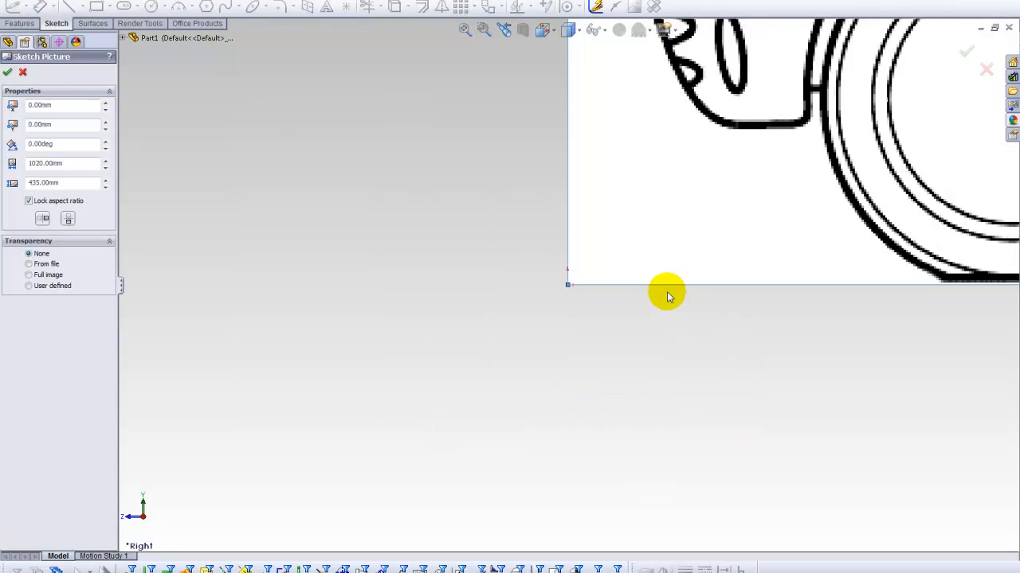
Give the side-view picture full-image transparency of 0,8 and close the sketch
left_click(36, 275)
key("f")
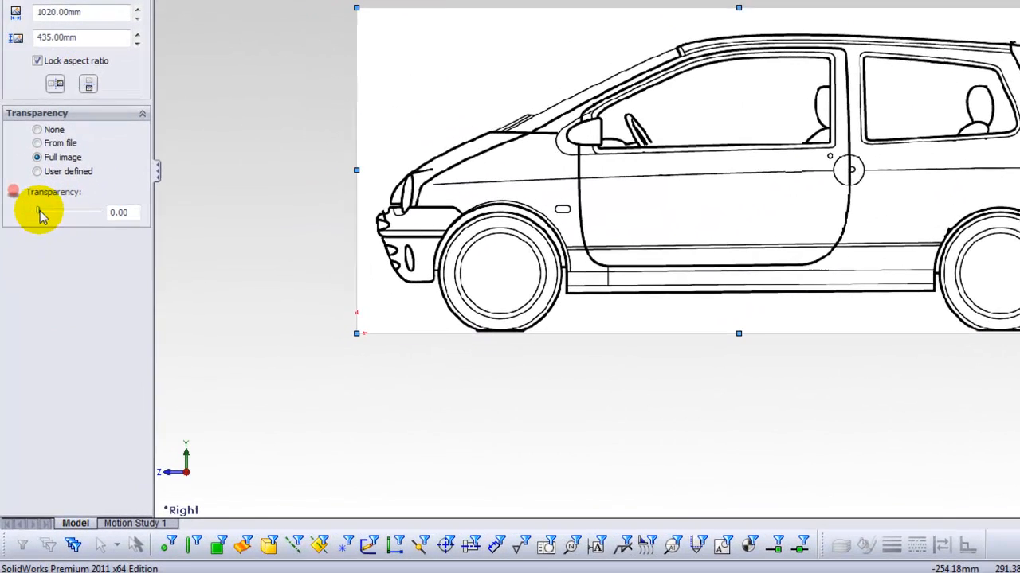
left_click_drag(79, 206, 88, 209)
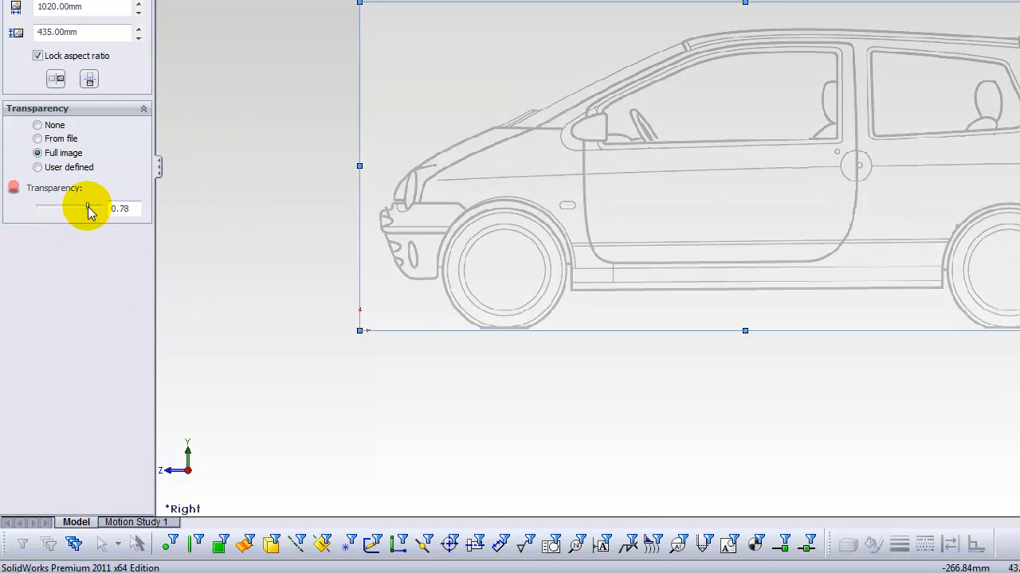
left_click_drag(89, 206, 92, 206)
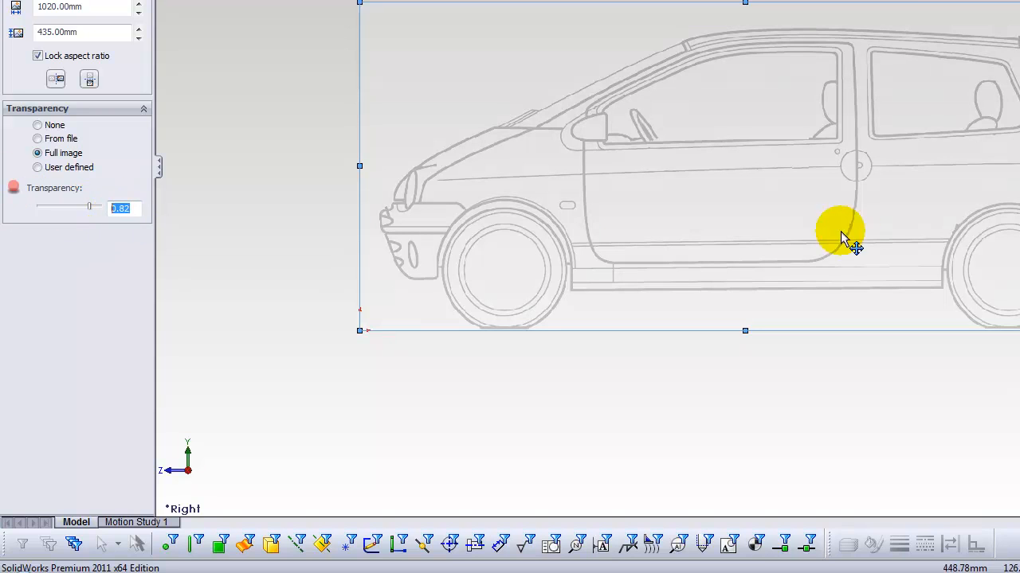
type("0,8")
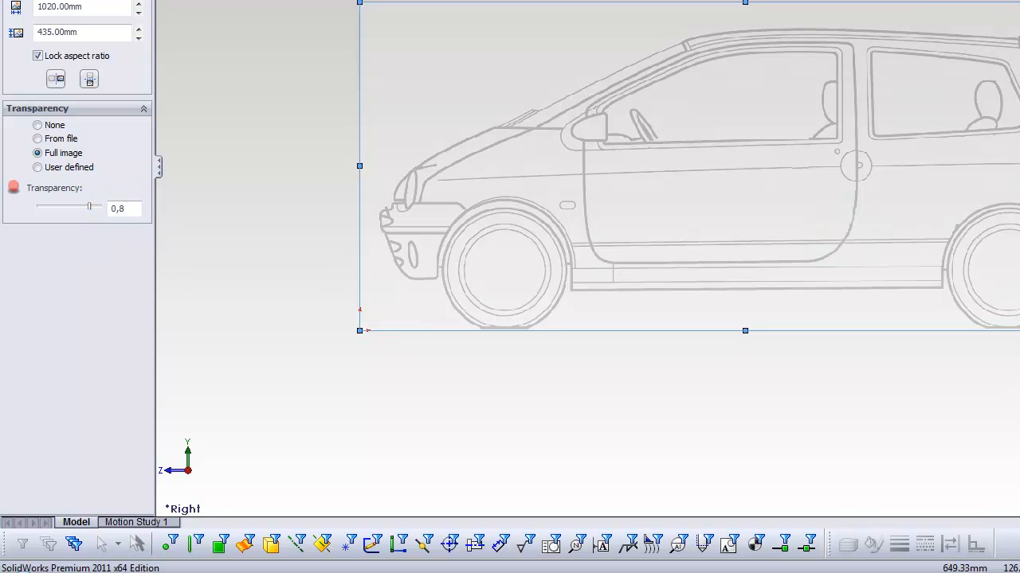
key("Return")
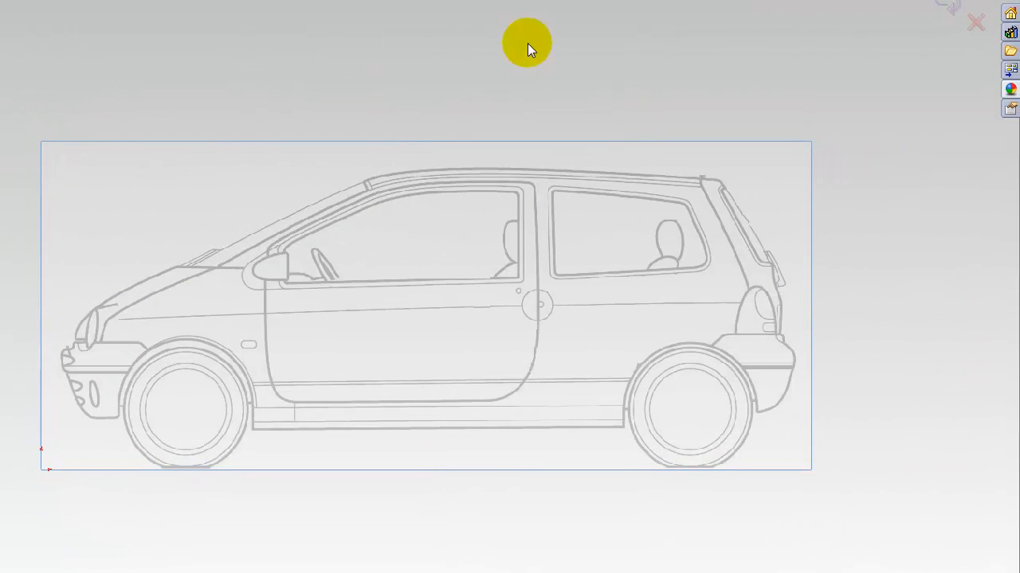
left_click(945, 6)
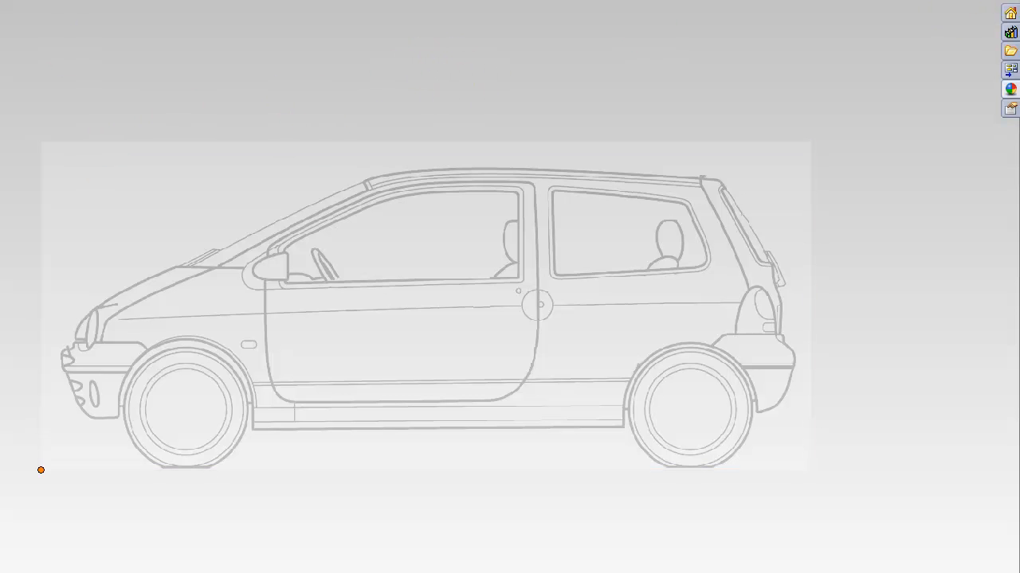
left_click(45, 154)
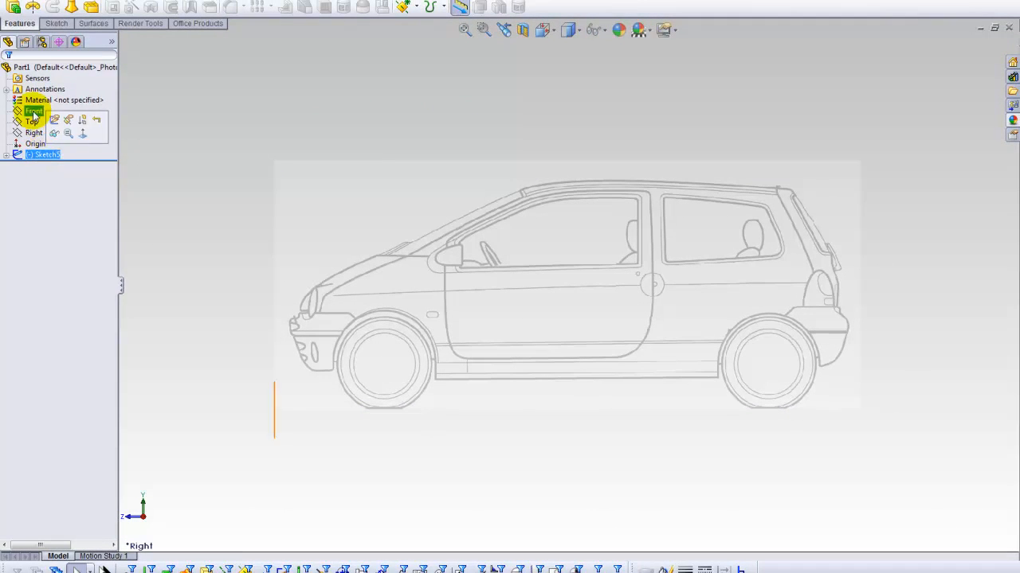
left_click(44, 211)
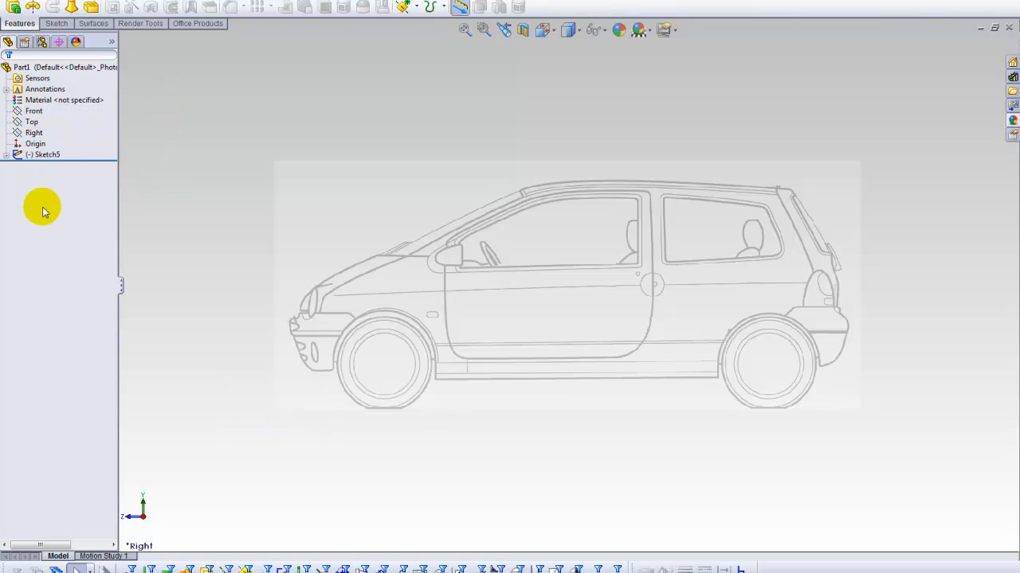
Start a sketch on the Top plane and insert top.png from the Renault Twingo folder as a sketch picture
left_click(34, 123)
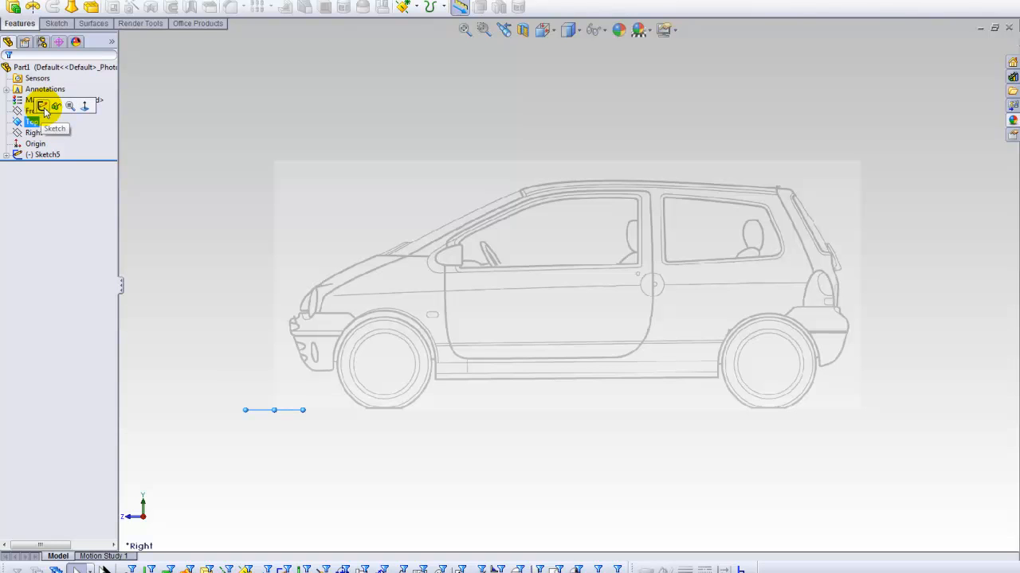
left_click(42, 107)
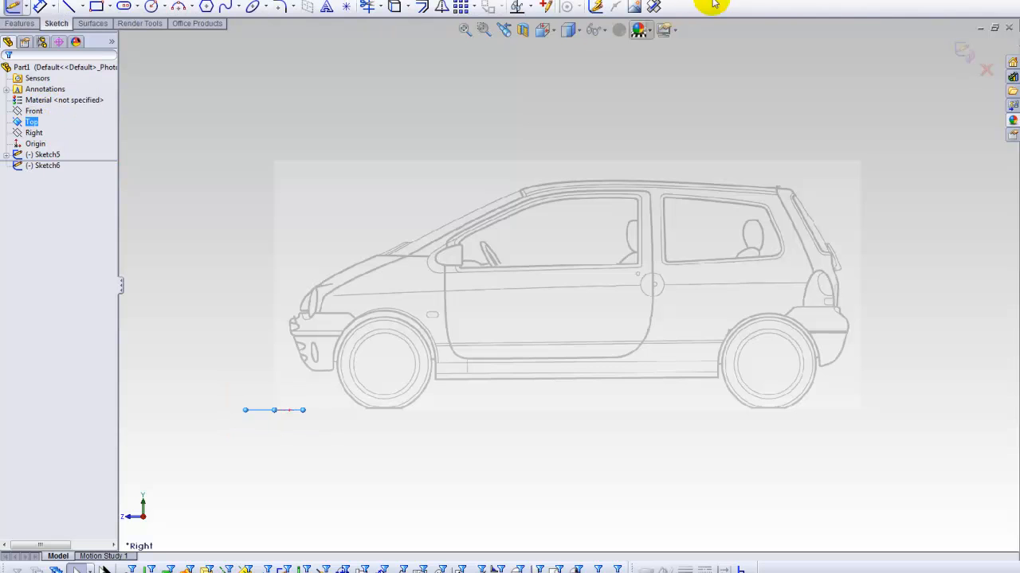
left_click(634, 7)
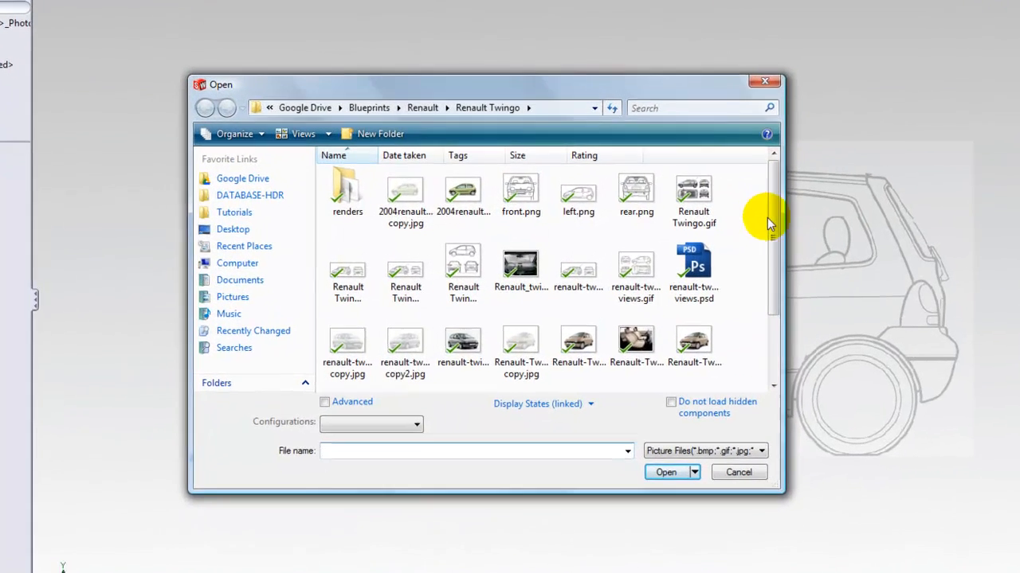
left_click_drag(709, 220, 711, 250)
left_click_drag(789, 262, 795, 278)
left_click(583, 327)
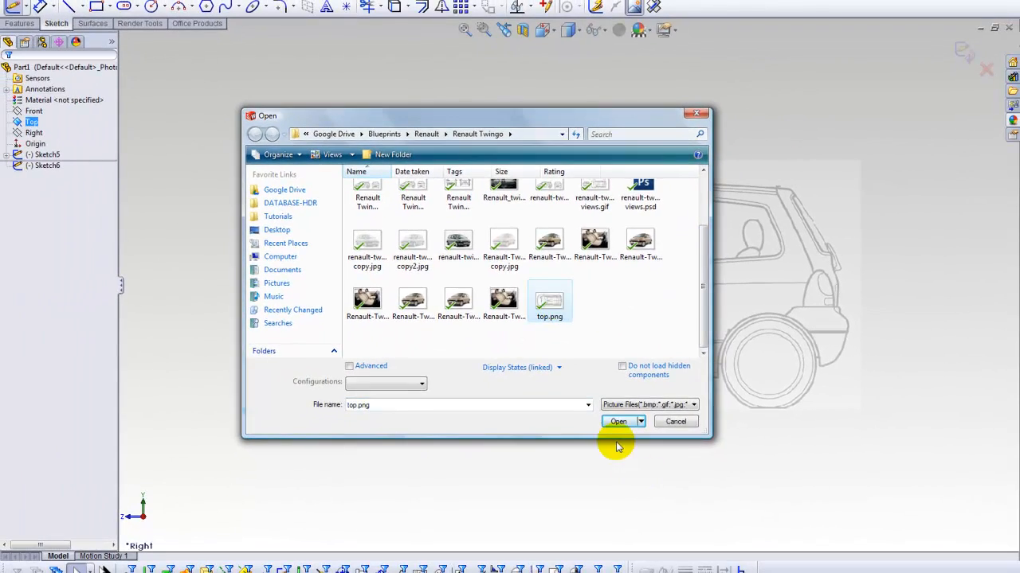
left_click(618, 421)
Rotate the top-view picture about its origin corner so the car's length runs parallel to the side-view picture
scroll(550, 373, "up", 3)
mouse_move(489, 216)
middle_mouse_down()
mouse_move(528, 295)
mouse_move(521, 243)
mouse_move(516, 253)
middle_mouse_up()
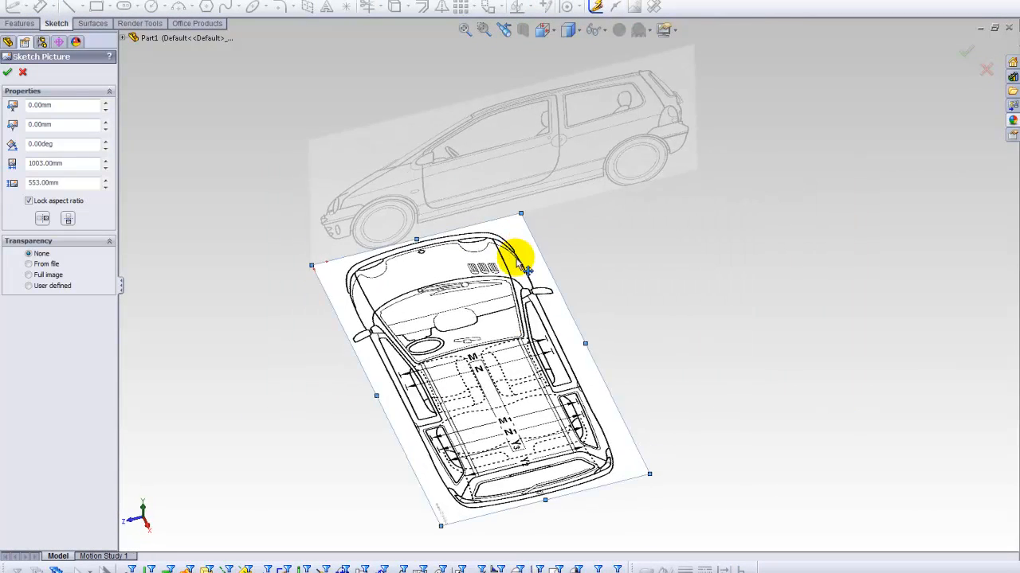
scroll(550, 374, "up", 2)
mouse_move(515, 308)
middle_mouse_down()
mouse_move(537, 358)
mouse_move(514, 278)
mouse_move(558, 286)
mouse_move(517, 336)
mouse_move(507, 316)
mouse_move(517, 305)
mouse_move(533, 349)
middle_mouse_up()
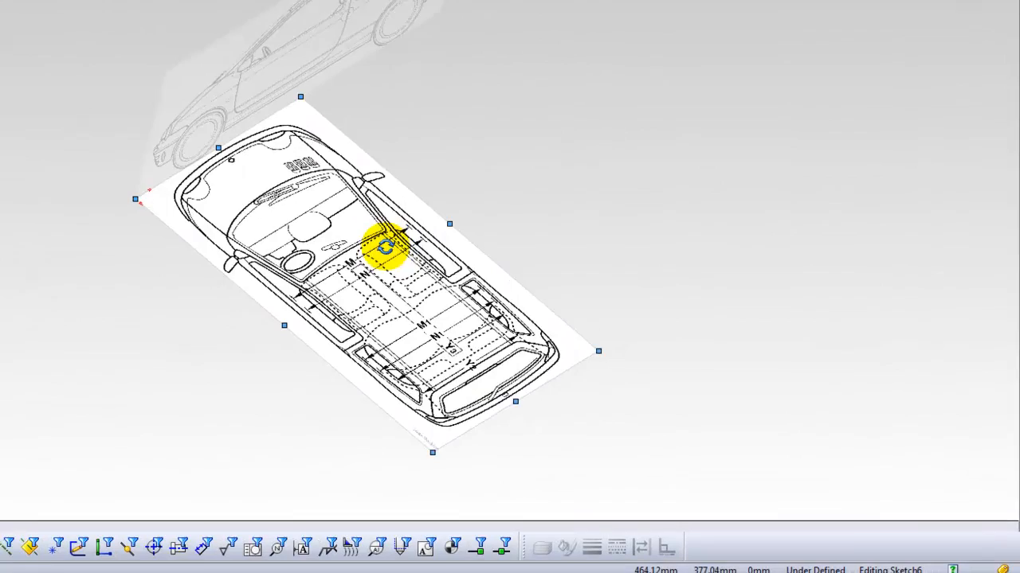
mouse_move(385, 247)
middle_mouse_down()
mouse_move(369, 210)
mouse_move(369, 159)
mouse_move(382, 175)
mouse_move(365, 214)
mouse_move(340, 211)
mouse_move(345, 249)
mouse_move(337, 172)
mouse_move(257, 148)
mouse_move(296, 177)
mouse_move(303, 172)
middle_mouse_up()
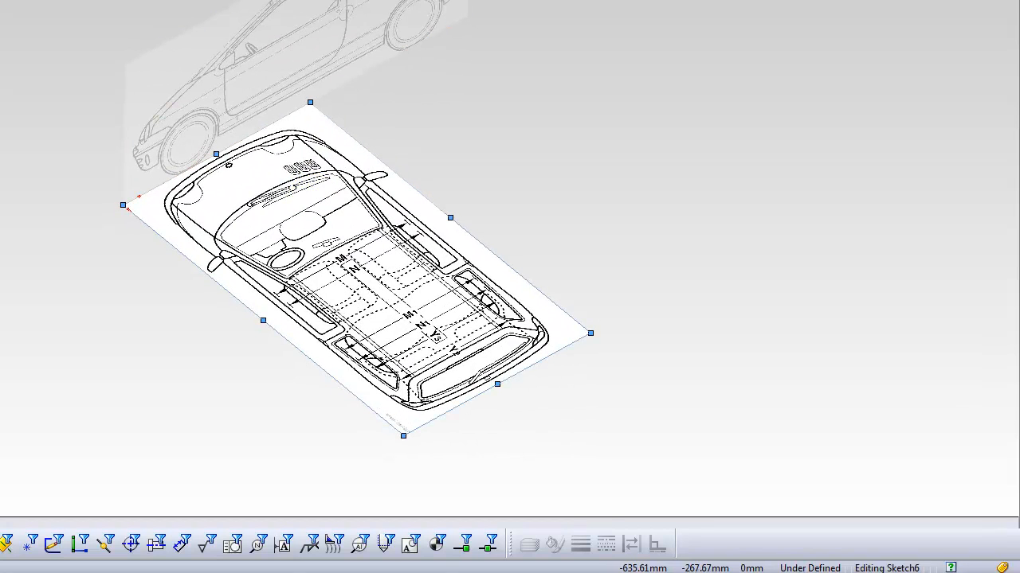
key("Return")
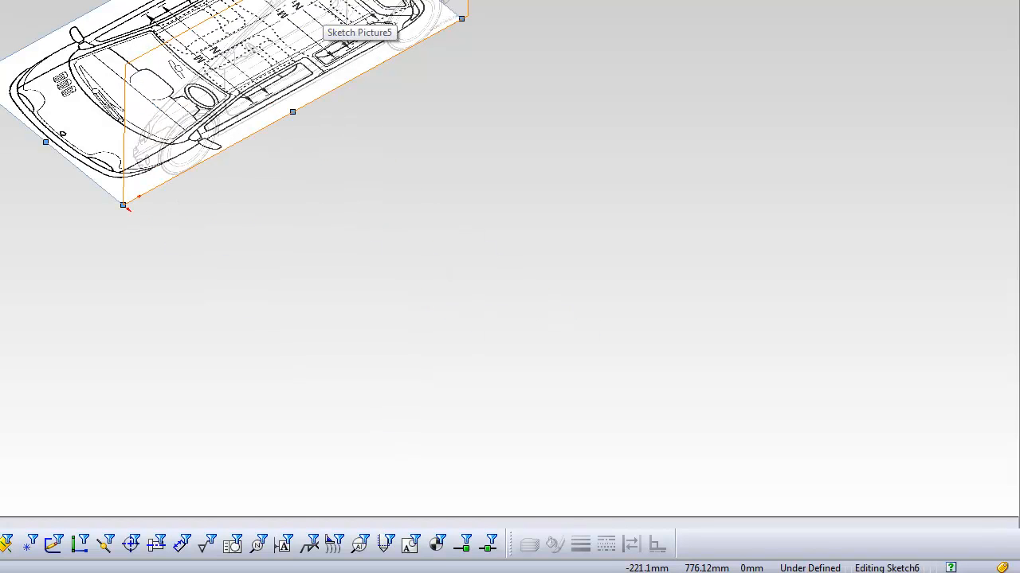
Move the top-view picture beside the side-view picture, with its front inner corner close to the origin
mouse_move(323, 20)
middle_mouse_down()
mouse_move(319, 11)
mouse_move(216, 7)
mouse_move(246, 61)
mouse_move(427, 78)
middle_mouse_up()
mouse_move(543, 148)
middle_mouse_down()
mouse_move(578, 171)
mouse_move(605, 164)
mouse_move(608, 196)
middle_mouse_up()
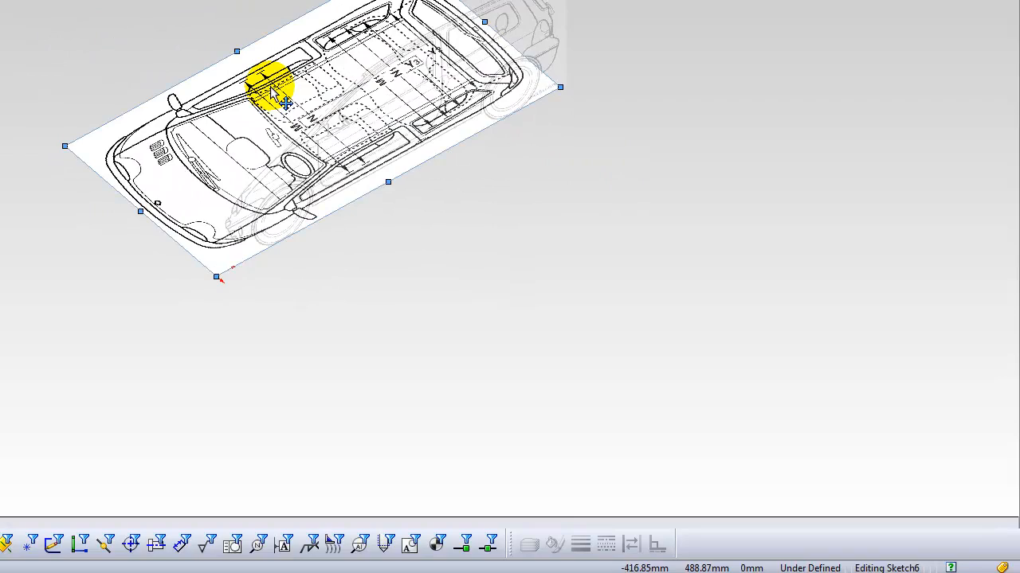
left_click_drag(275, 93, 459, 232)
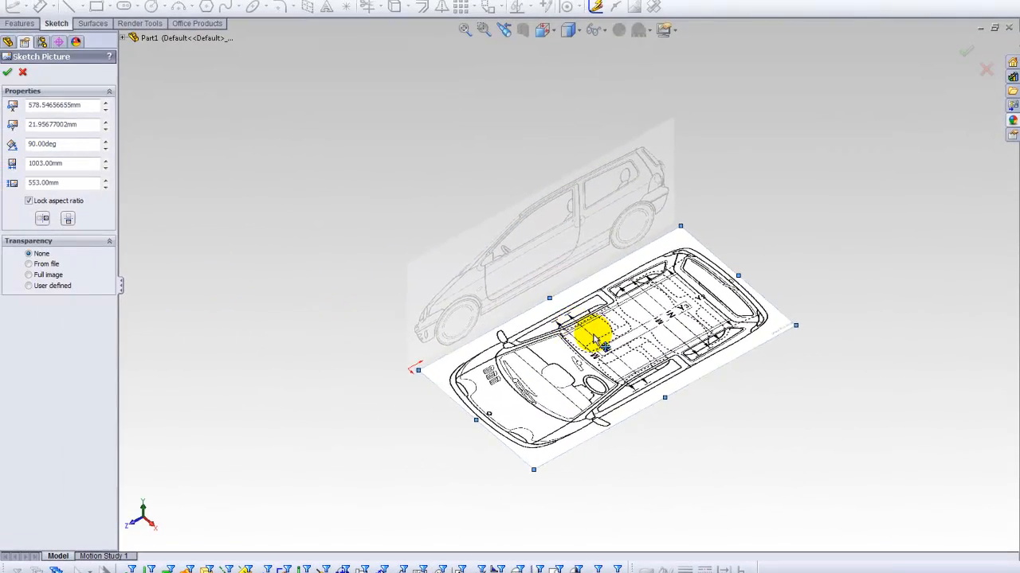
mouse_move(594, 338)
left_mouse_down()
mouse_move(594, 362)
mouse_move(610, 349)
mouse_move(529, 322)
mouse_move(603, 274)
left_mouse_up()
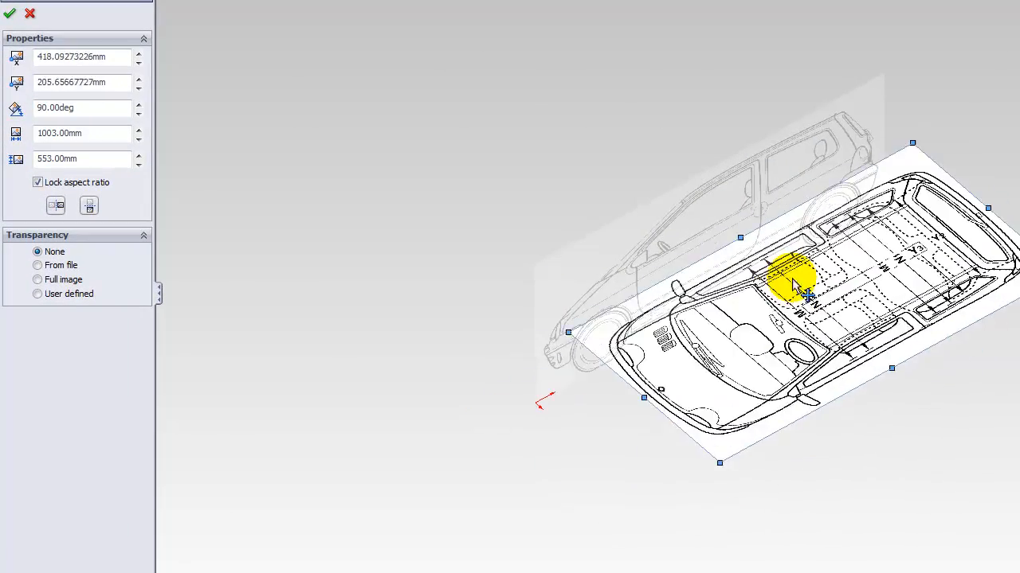
mouse_move(793, 284)
left_mouse_down()
mouse_move(660, 345)
mouse_move(710, 401)
mouse_move(778, 350)
mouse_move(769, 353)
left_mouse_up()
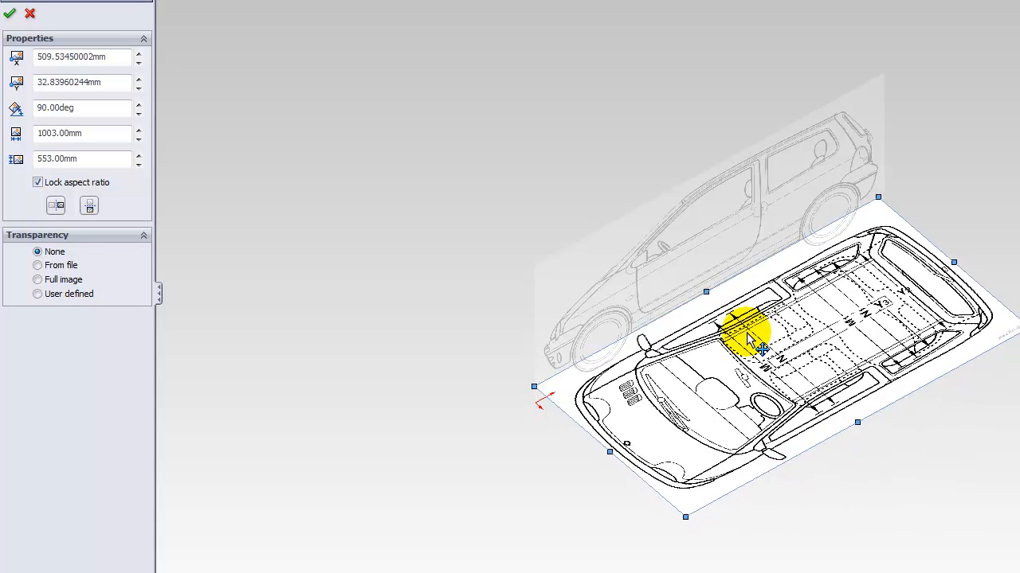
mouse_move(733, 319)
left_mouse_down()
mouse_move(705, 291)
mouse_move(739, 315)
mouse_move(763, 350)
mouse_move(751, 352)
left_mouse_up()
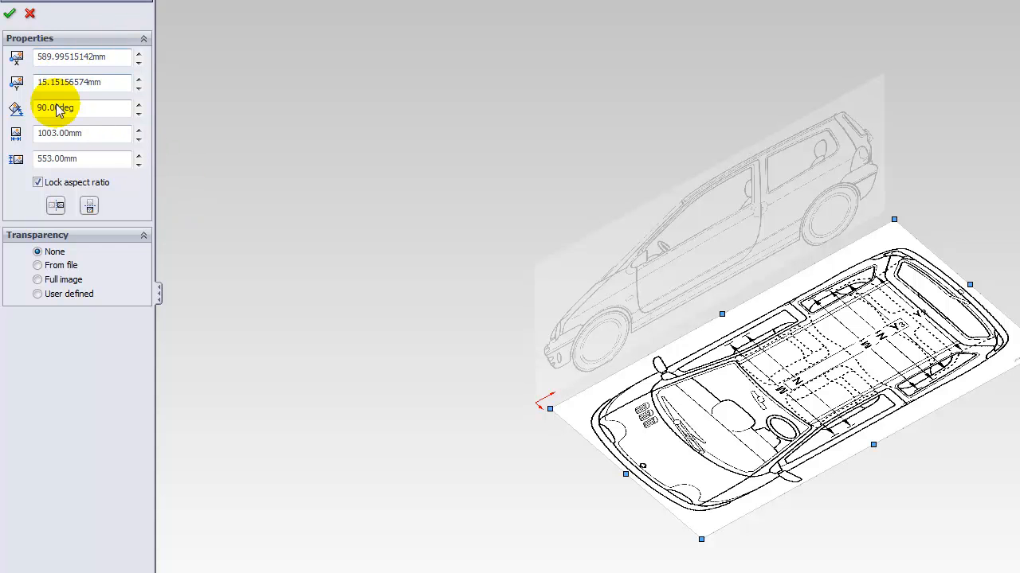
mouse_move(733, 375)
left_mouse_down()
mouse_move(713, 396)
mouse_move(740, 382)
mouse_move(726, 382)
mouse_move(739, 387)
left_mouse_up()
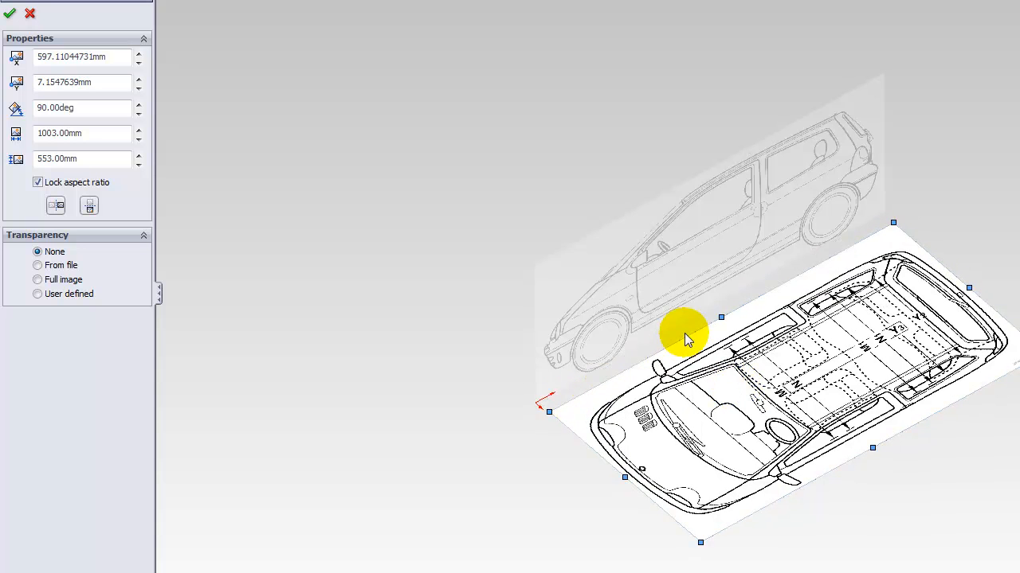
left_click_drag(677, 406, 677, 407)
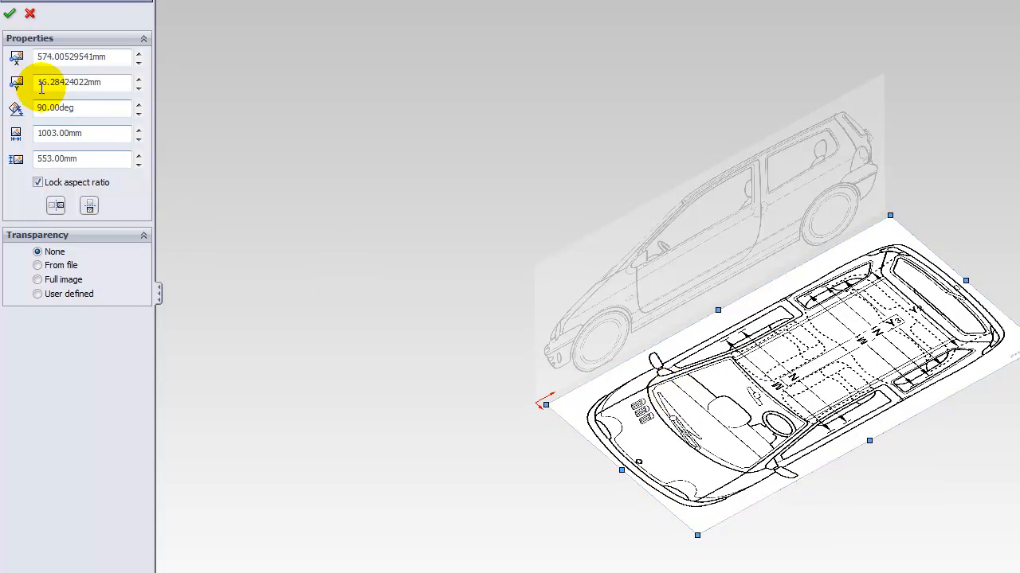
Position the top-view picture exactly at X 553 mm and Y 0 mm and accept the placement
left_click_drag(109, 82, 11, 83)
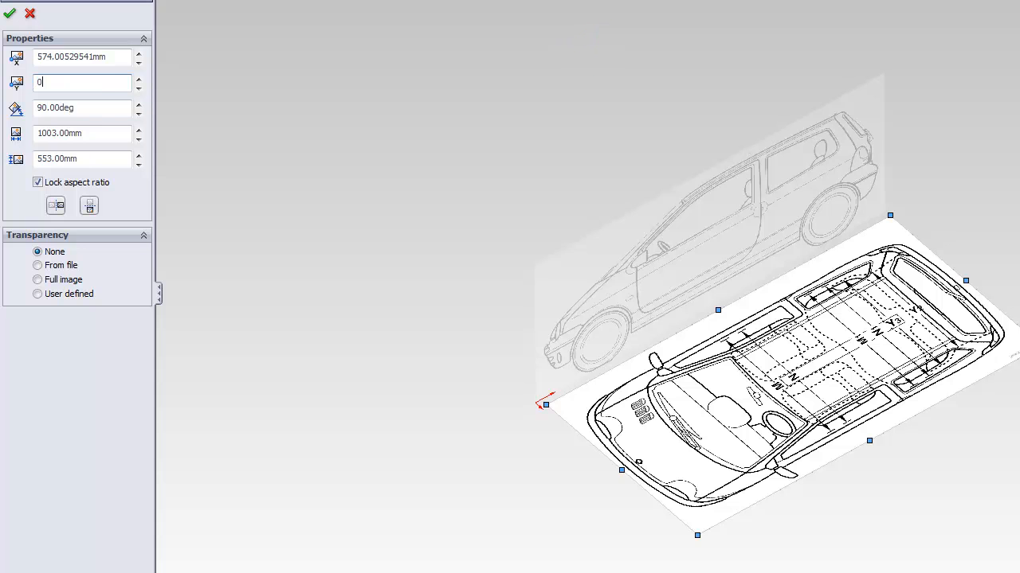
key("Tab")
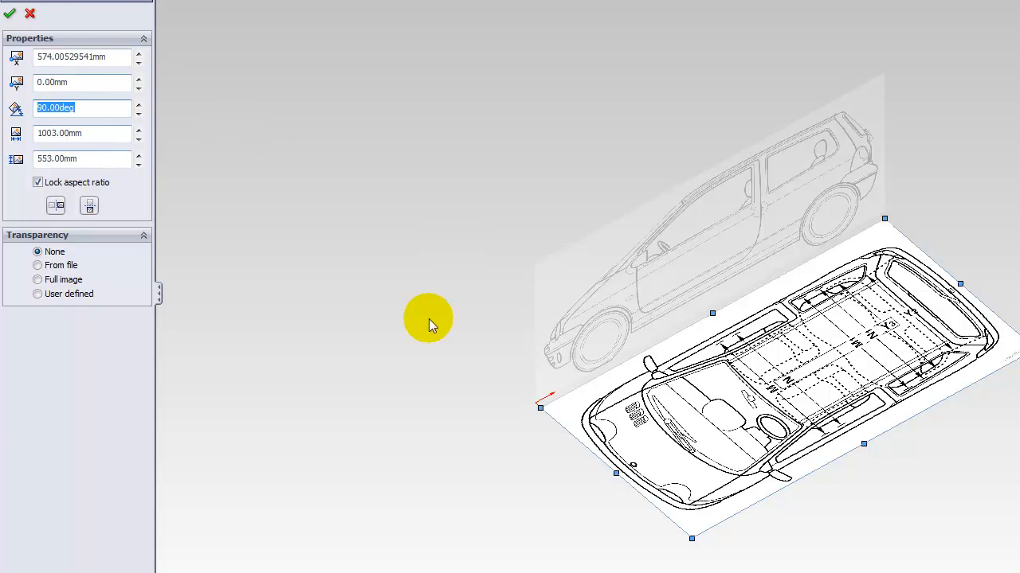
double_click(103, 57)
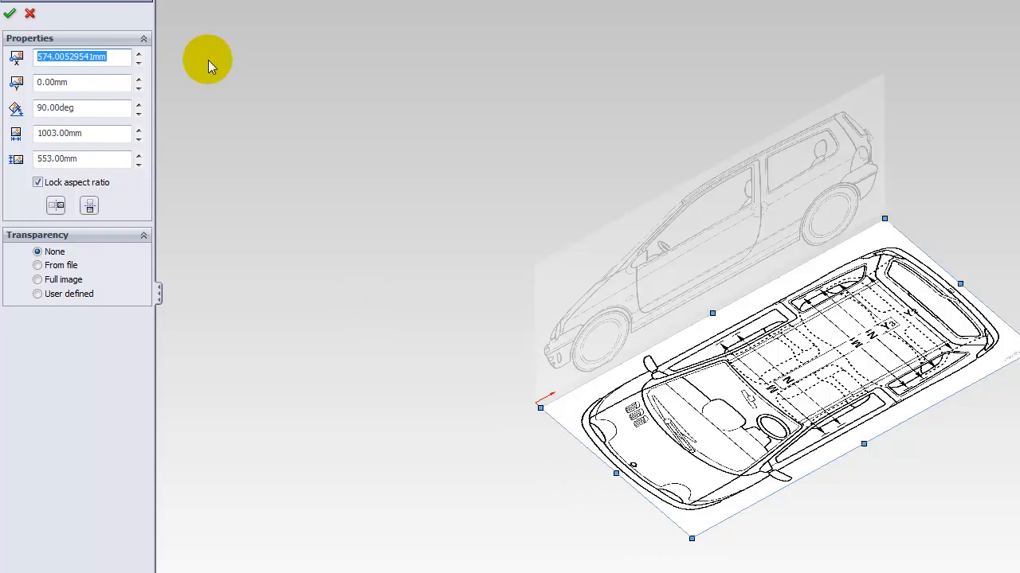
type("55")
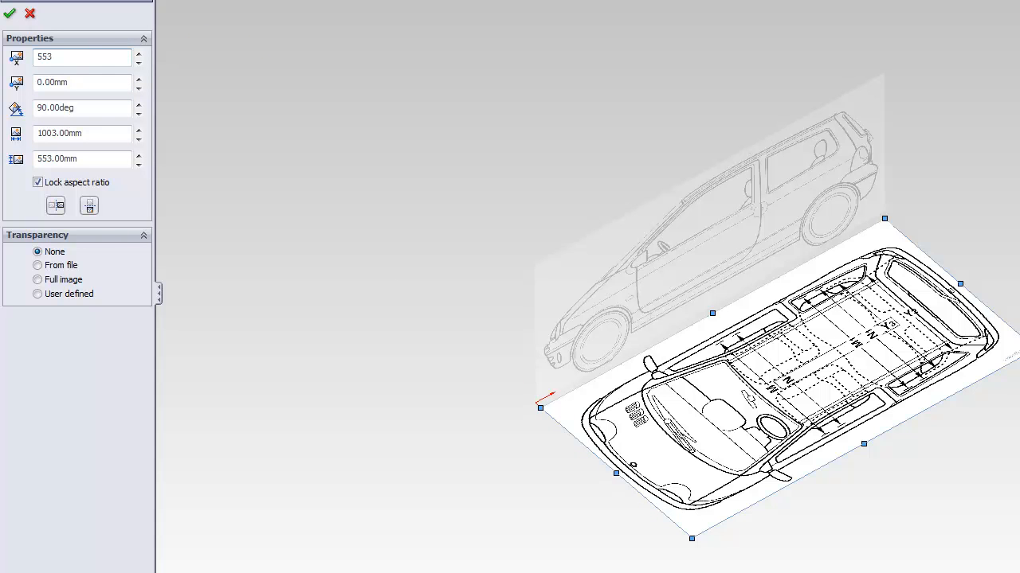
type("3")
key("Tab")
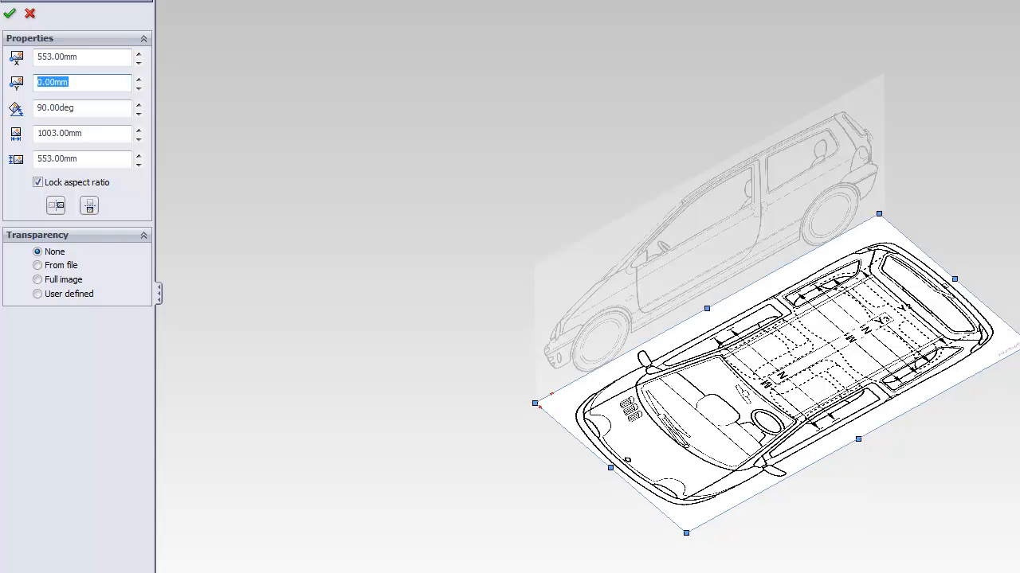
left_click(10, 16)
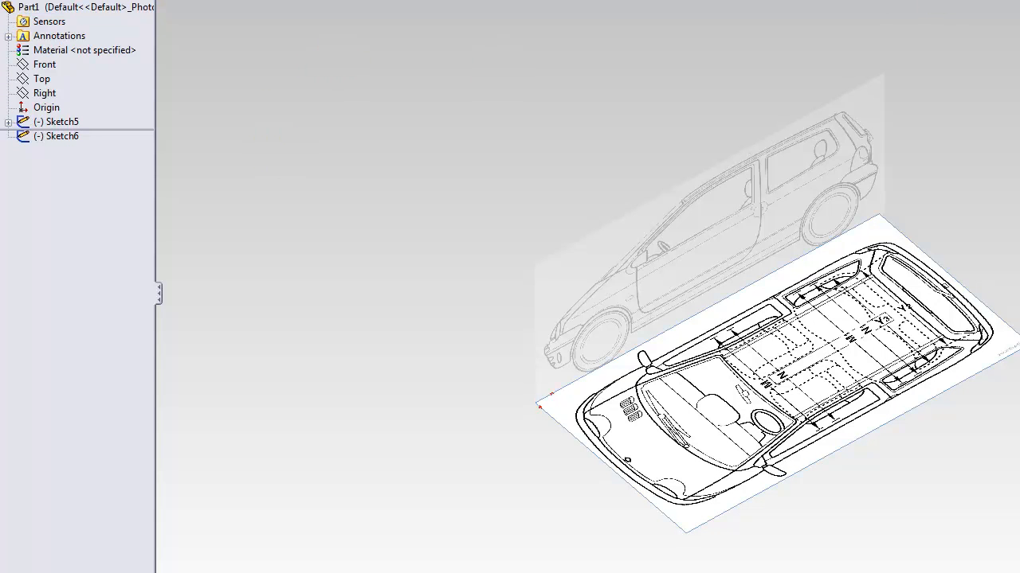
Give the top-view picture full-image transparency of 0,8 and close the sketch
left_click(850, 312)
left_click(38, 280)
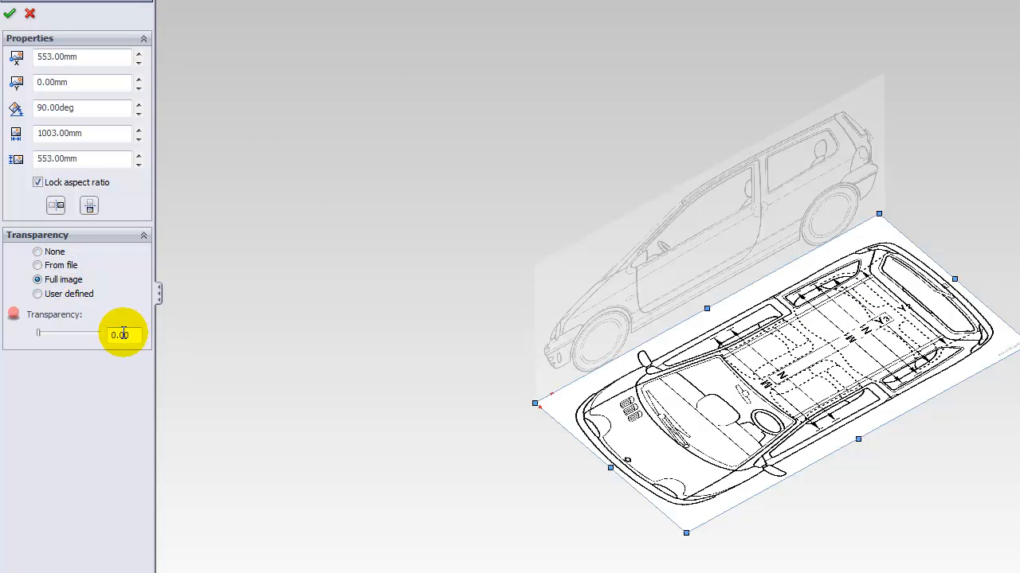
type("0,")
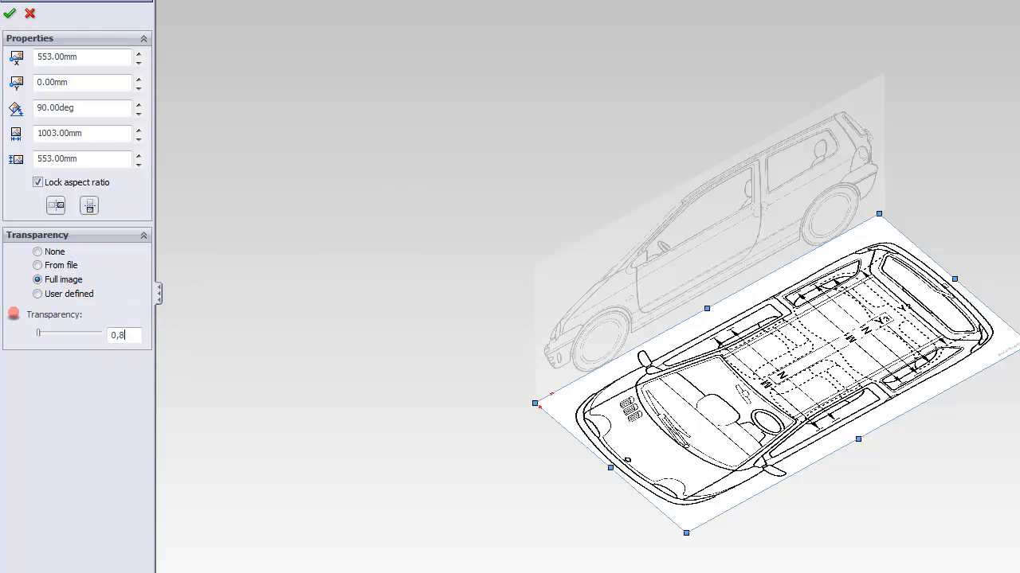
type("8")
key("Return")
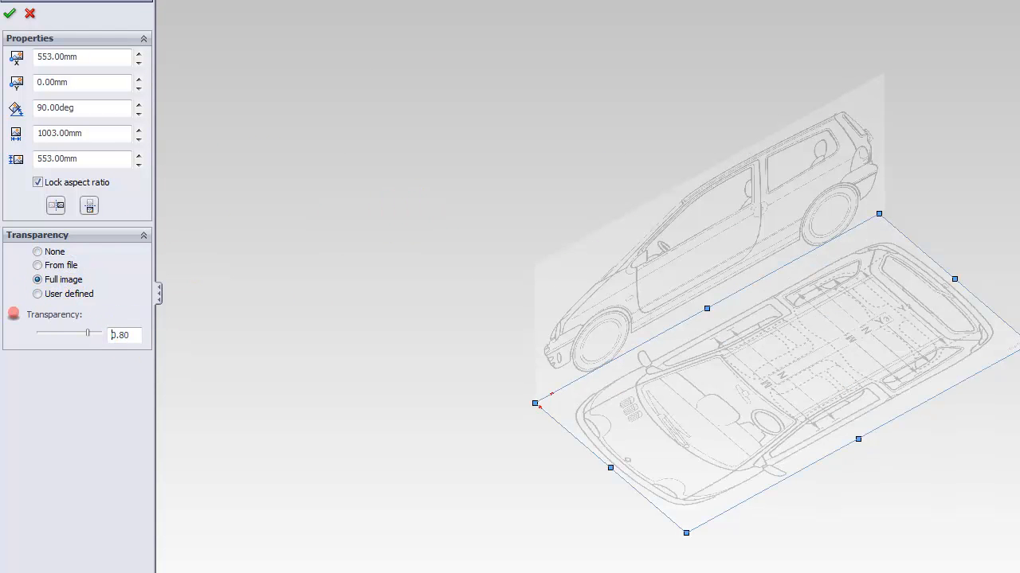
left_click(11, 14)
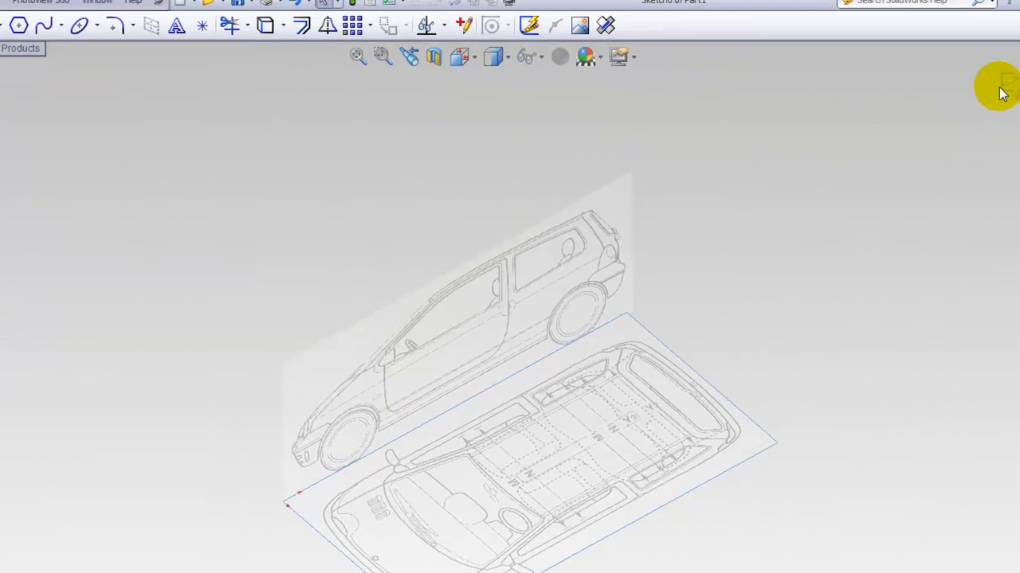
left_click(1018, 80)
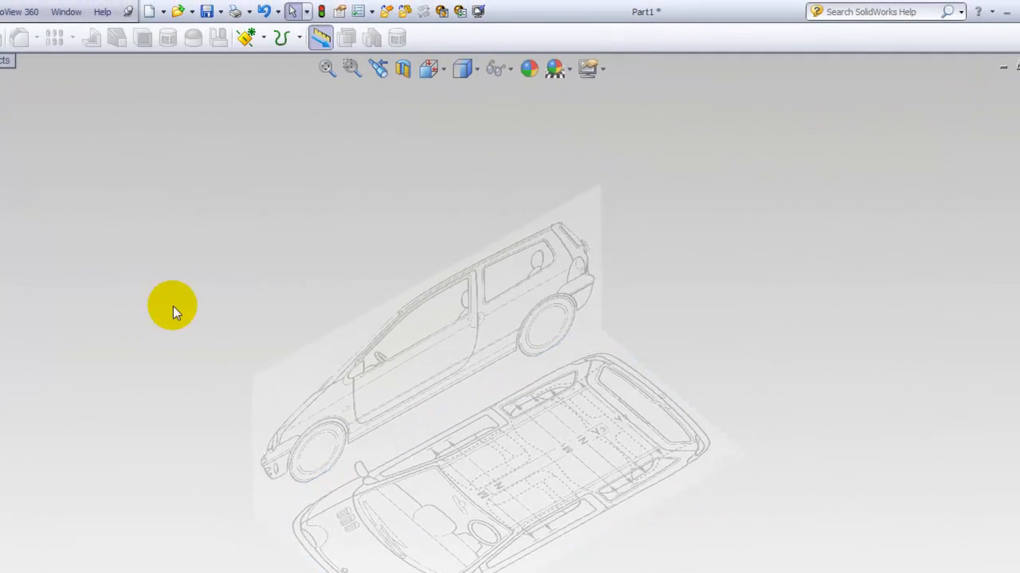
Examine the alignment of the side-view and top-view pictures with the Front plane from several angles
mouse_move(323, 422)
middle_mouse_down()
mouse_move(587, 376)
mouse_move(653, 403)
mouse_move(590, 486)
mouse_move(512, 454)
mouse_move(496, 465)
mouse_move(594, 417)
mouse_move(504, 431)
mouse_move(505, 460)
middle_mouse_up()
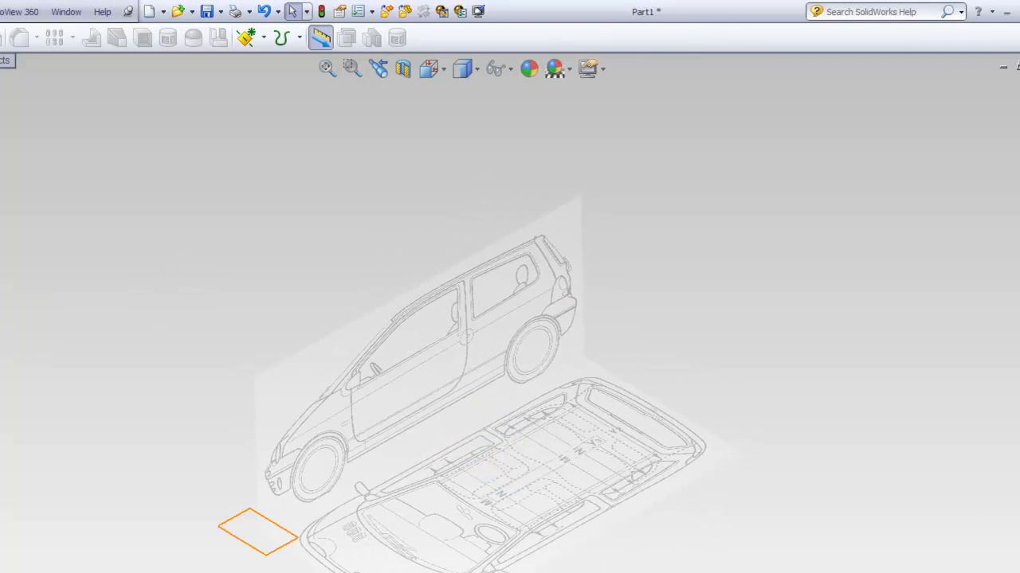
mouse_move(93, 229)
middle_mouse_down()
mouse_move(118, 214)
mouse_move(155, 247)
mouse_move(220, 236)
mouse_move(204, 191)
mouse_move(186, 305)
mouse_move(123, 316)
mouse_move(175, 329)
mouse_move(164, 375)
mouse_move(257, 364)
mouse_move(278, 419)
mouse_move(274, 364)
mouse_move(265, 387)
middle_mouse_up()
middle_click_drag(276, 519, 297, 499)
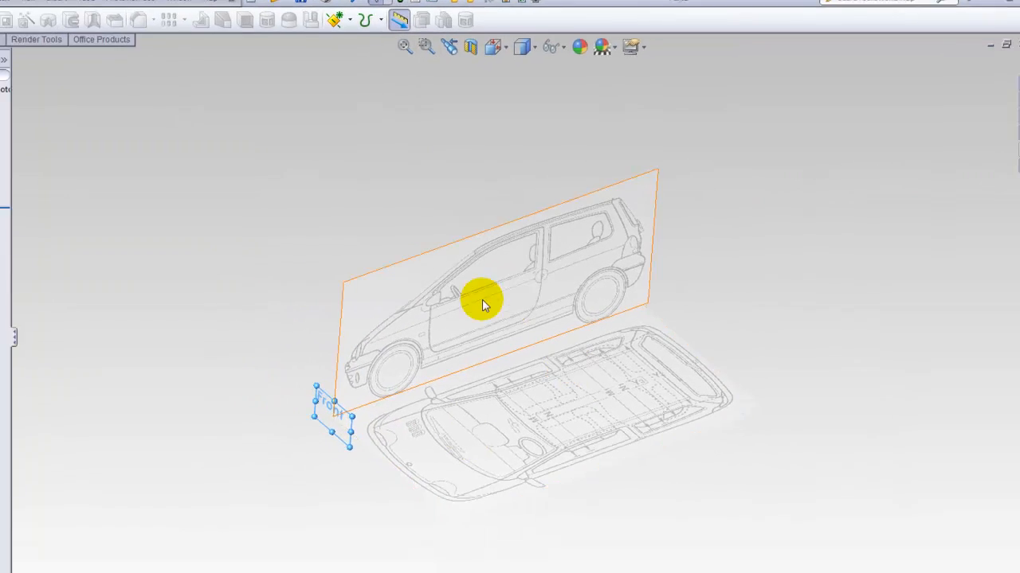
mouse_move(503, 369)
middle_mouse_down()
mouse_move(544, 321)
mouse_move(524, 327)
mouse_move(521, 358)
mouse_move(432, 303)
middle_mouse_up()
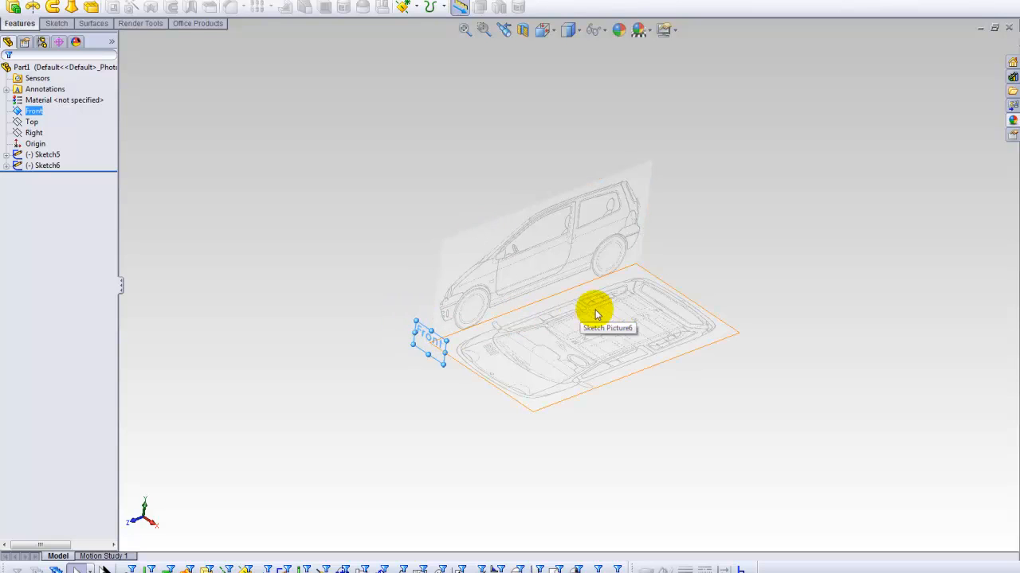
middle_click_drag(674, 267, 610, 278)
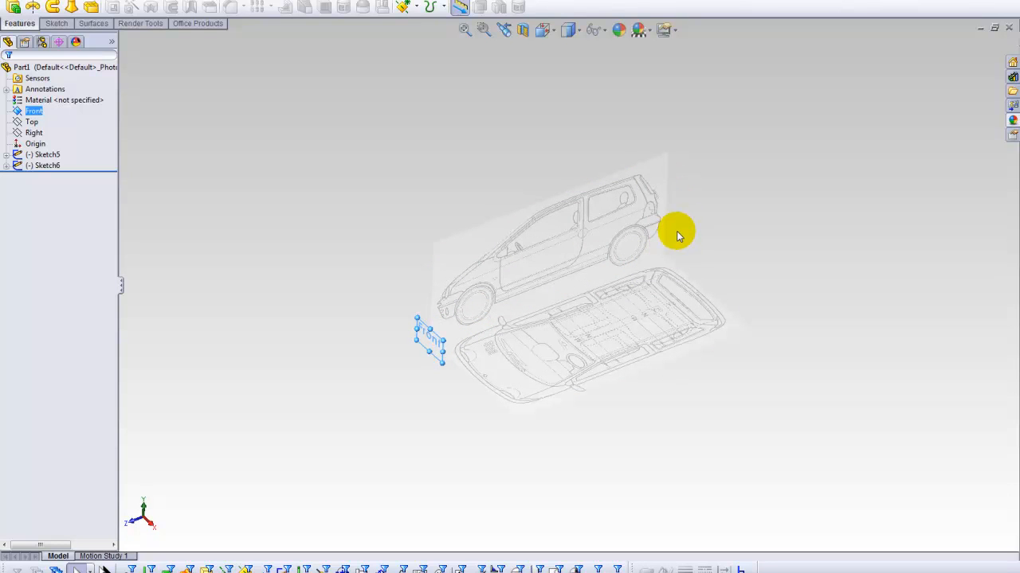
middle_click_drag(648, 291, 586, 192)
mouse_move(540, 151)
middle_mouse_down()
mouse_move(534, 143)
mouse_move(536, 151)
middle_mouse_up()
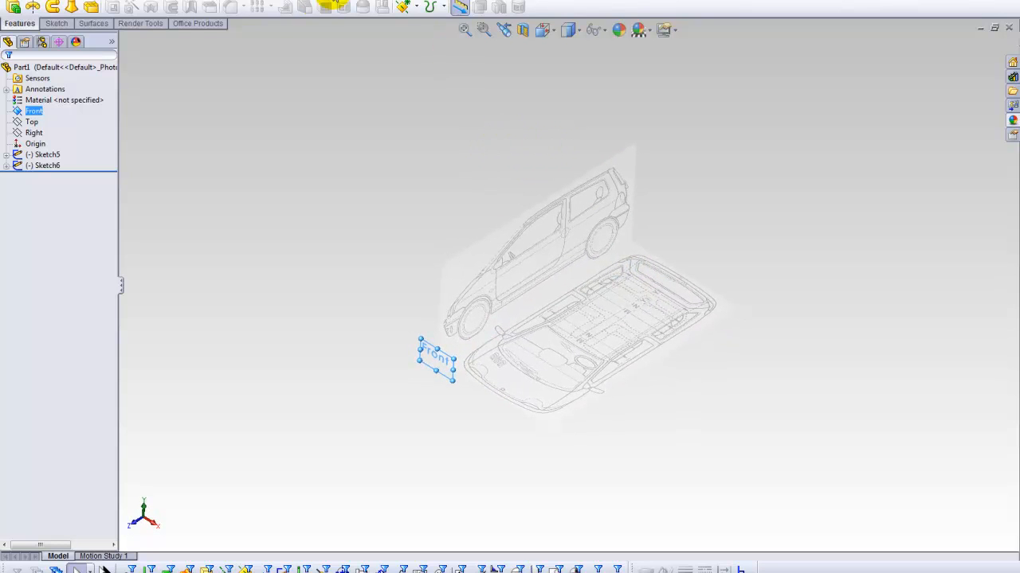
left_click(210, 204)
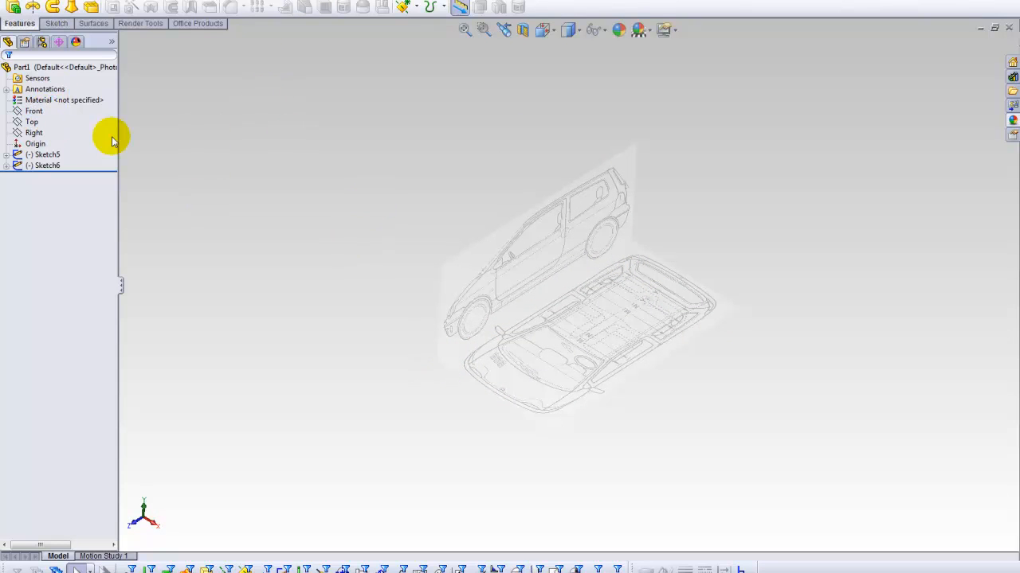
Create a reference plane offset 1120 mm from the Front plane, flipped towards the rear of the car
left_click(32, 111)
left_click(405, 9)
left_click(411, 23)
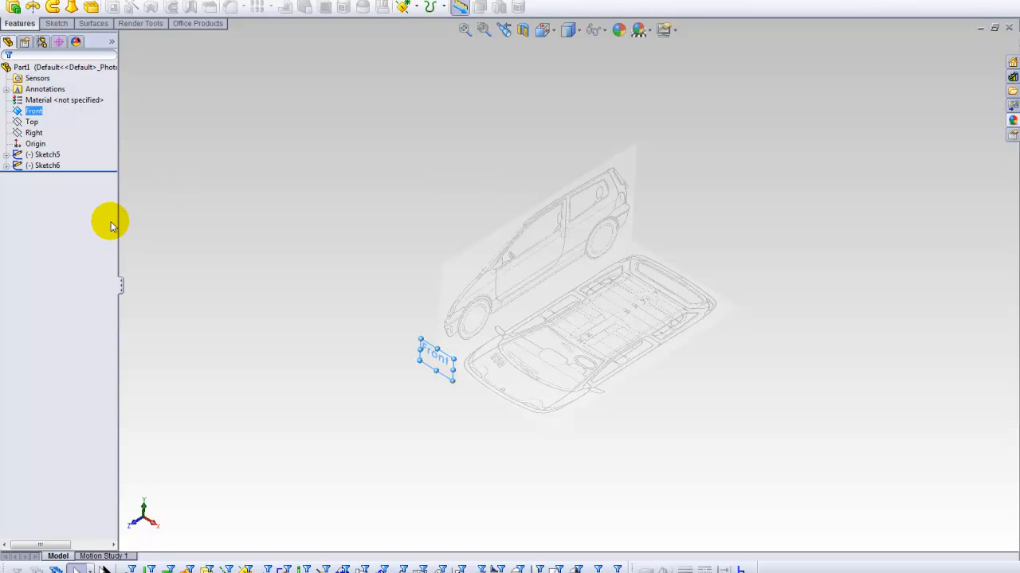
left_click(405, 8)
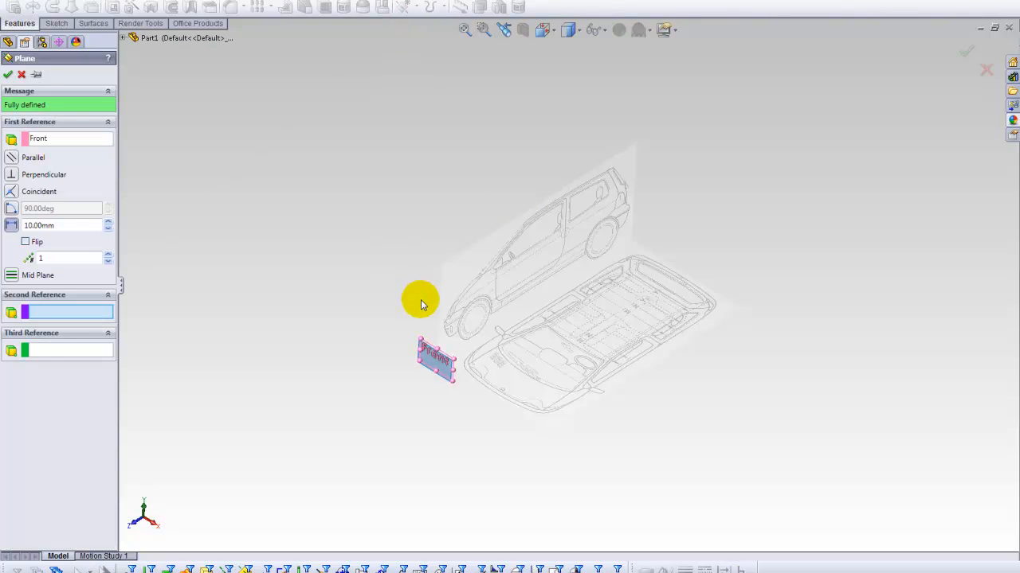
left_click(107, 222)
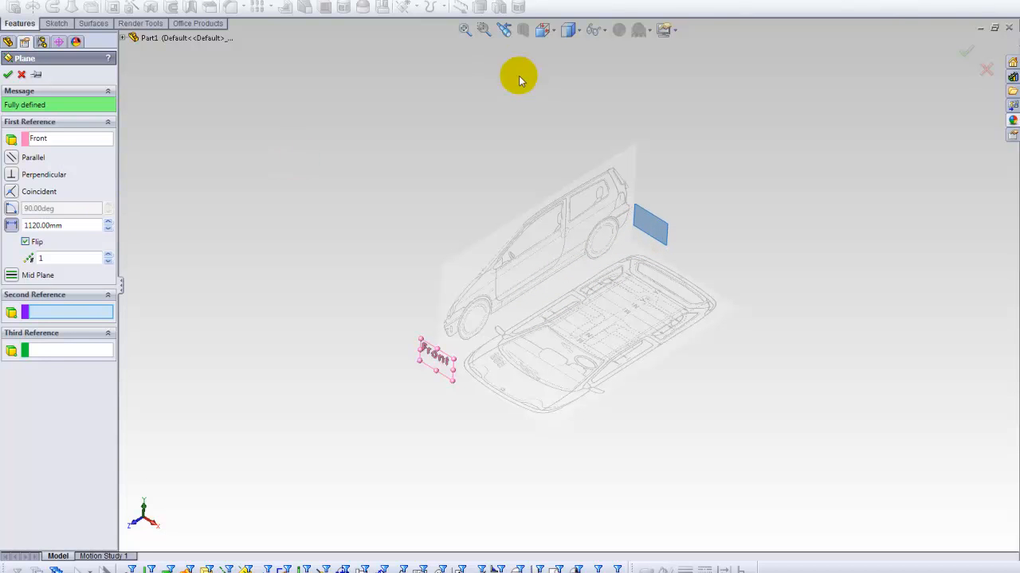
scroll(637, 216, "down", 2)
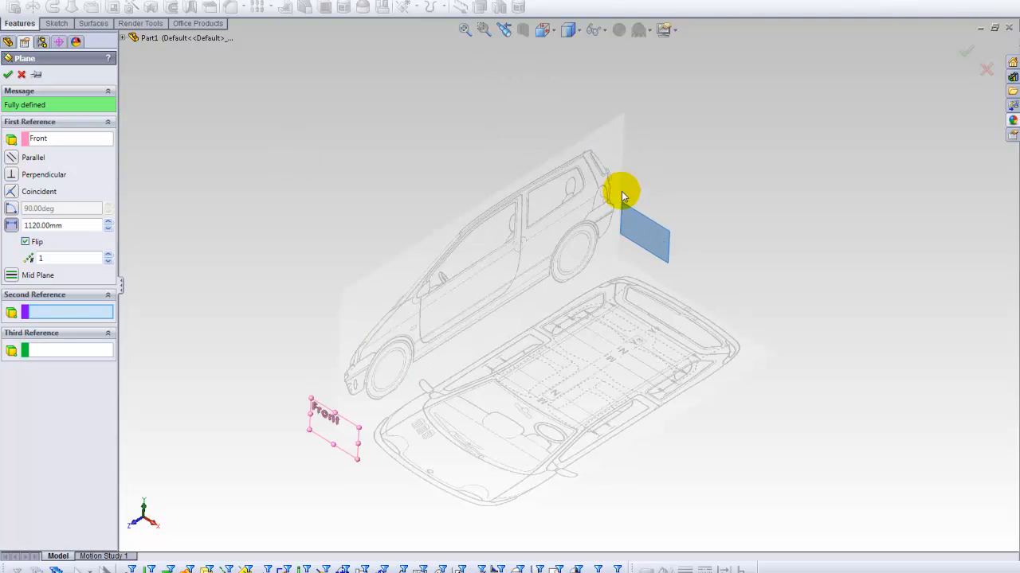
left_click(8, 74)
scroll(293, 137, "down", 2)
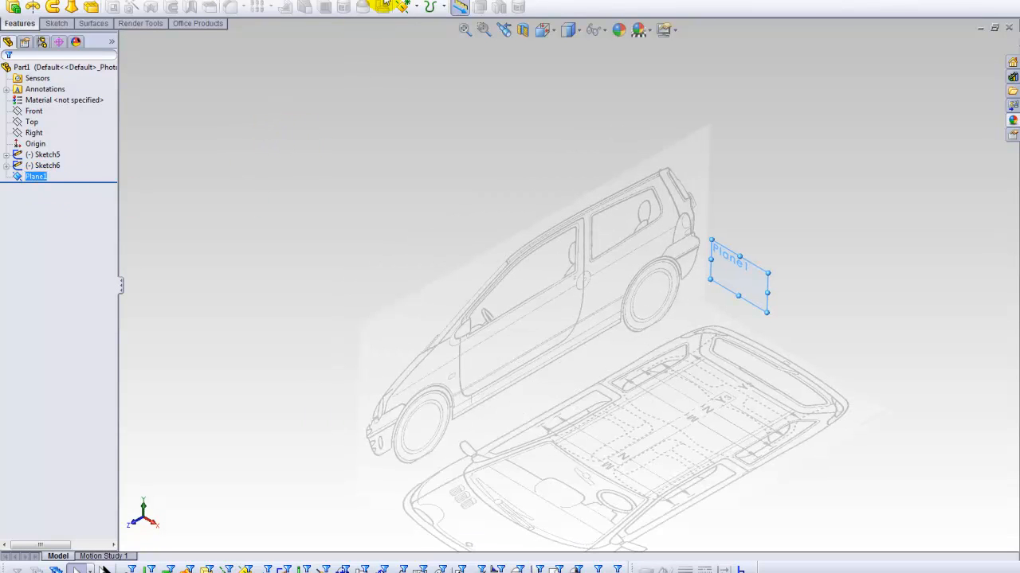
Start a sketch on the new offset plane and insert front.png from the Renault Twingo folder as a sketch picture
left_click(55, 23)
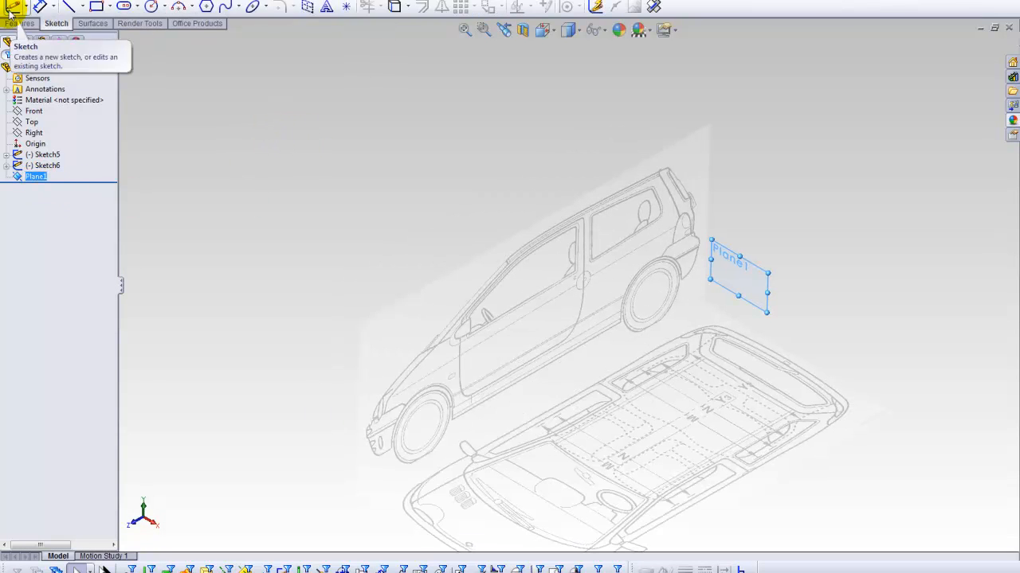
left_click(13, 7)
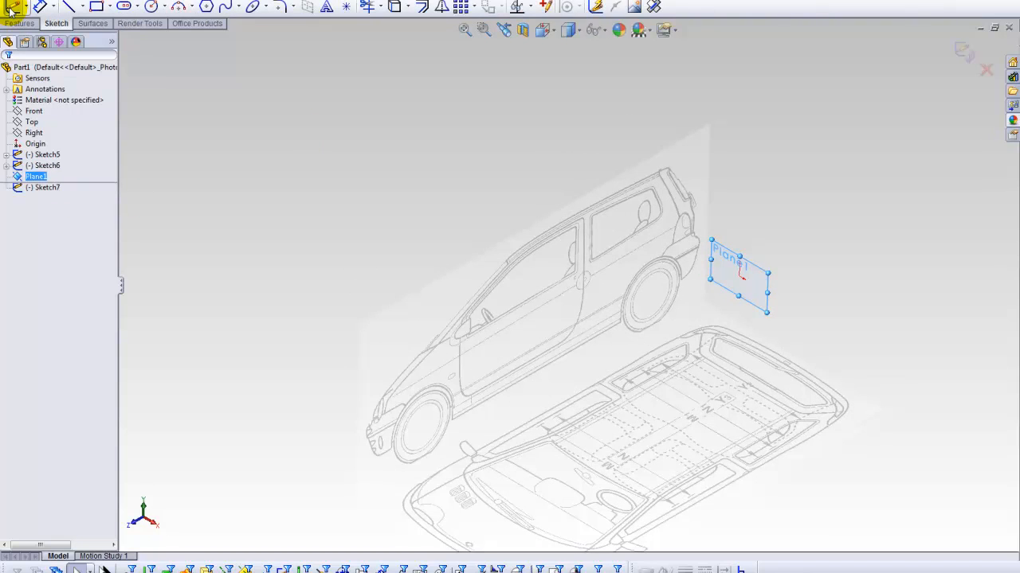
left_click(634, 7)
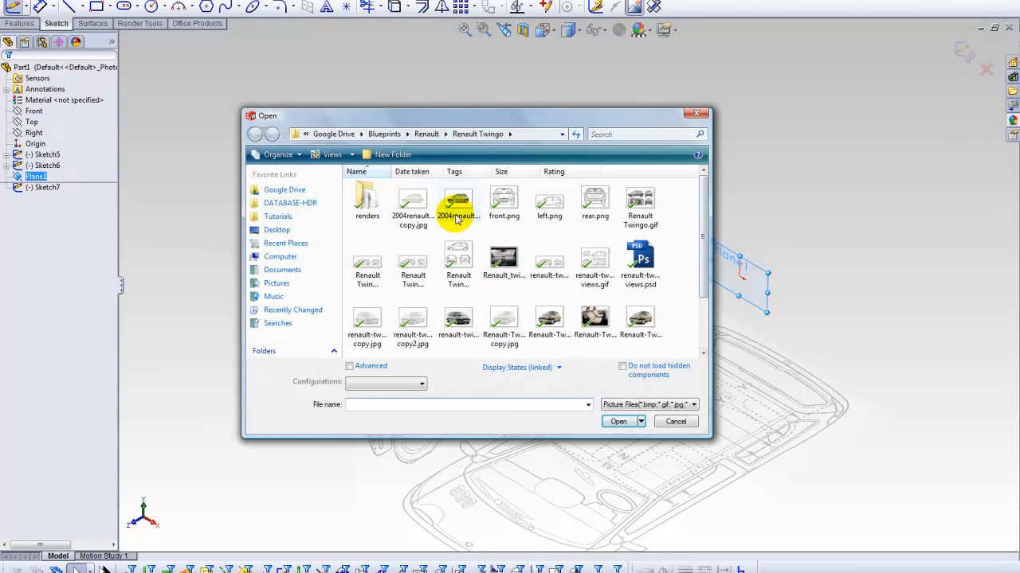
left_click(620, 422)
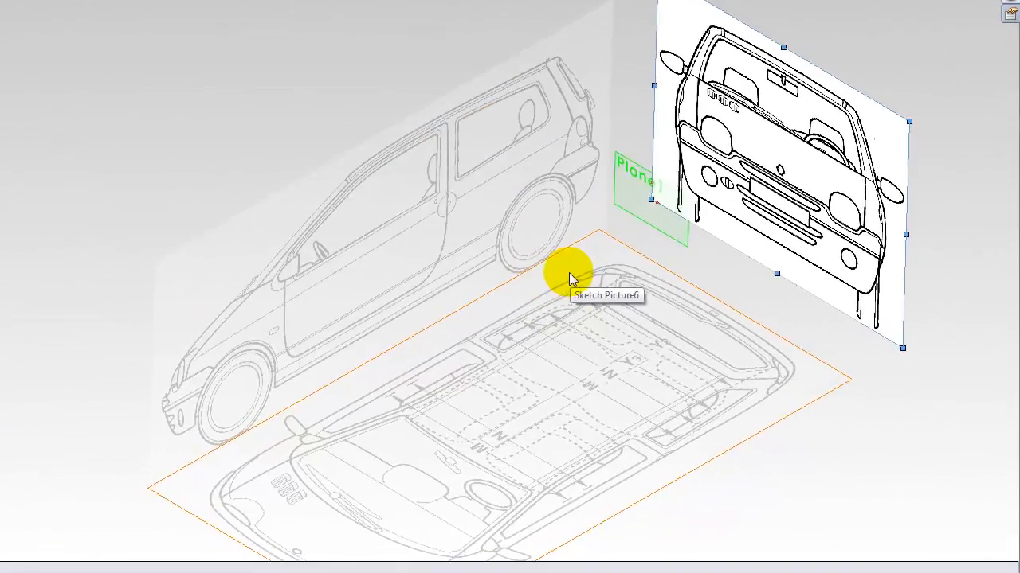
mouse_move(569, 272)
middle_mouse_down()
mouse_move(653, 191)
mouse_move(581, 230)
mouse_move(653, 186)
mouse_move(646, 197)
mouse_move(567, 200)
mouse_move(632, 216)
mouse_move(635, 189)
middle_mouse_up()
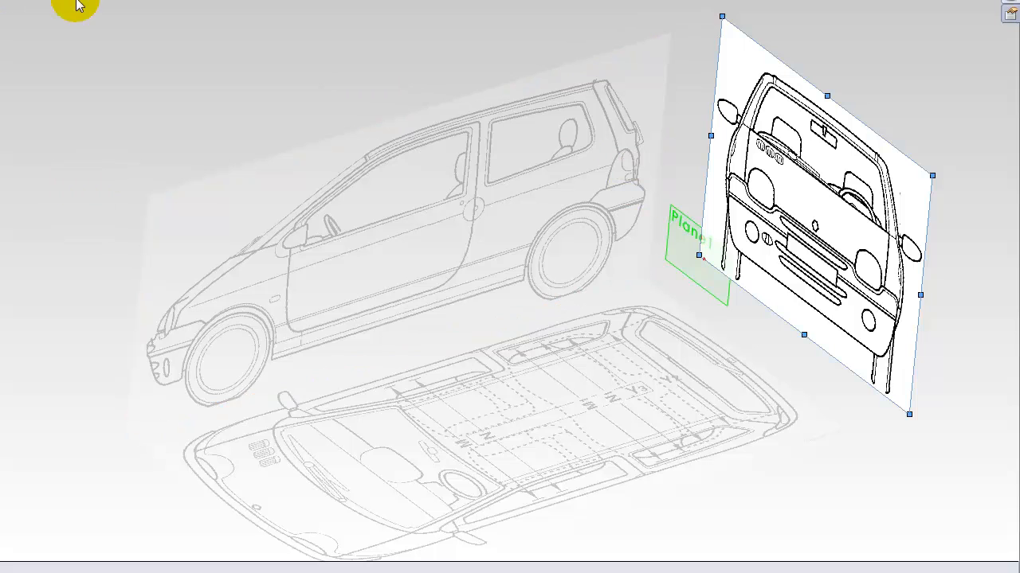
middle_click_drag(341, 51, 555, 155)
mouse_move(783, 141)
middle_mouse_down()
mouse_move(803, 132)
mouse_move(728, 171)
mouse_move(704, 141)
middle_mouse_up()
mouse_move(728, 205)
middle_mouse_down()
mouse_move(751, 199)
mouse_move(787, 271)
middle_mouse_up()
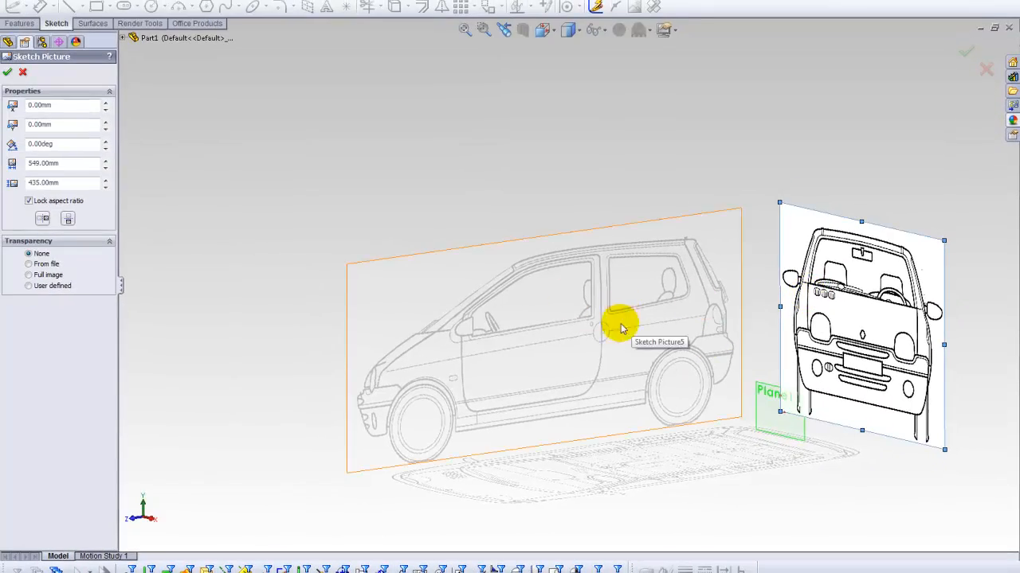
Accept the inserted front-view picture and close its sketch
mouse_move(622, 328)
middle_mouse_down()
mouse_move(610, 387)
mouse_move(590, 319)
middle_mouse_up()
middle_click_drag(711, 365, 683, 284)
mouse_move(684, 332)
middle_mouse_down()
mouse_move(732, 262)
mouse_move(759, 263)
mouse_move(687, 227)
mouse_move(706, 253)
middle_mouse_up()
middle_click_drag(690, 213, 677, 284)
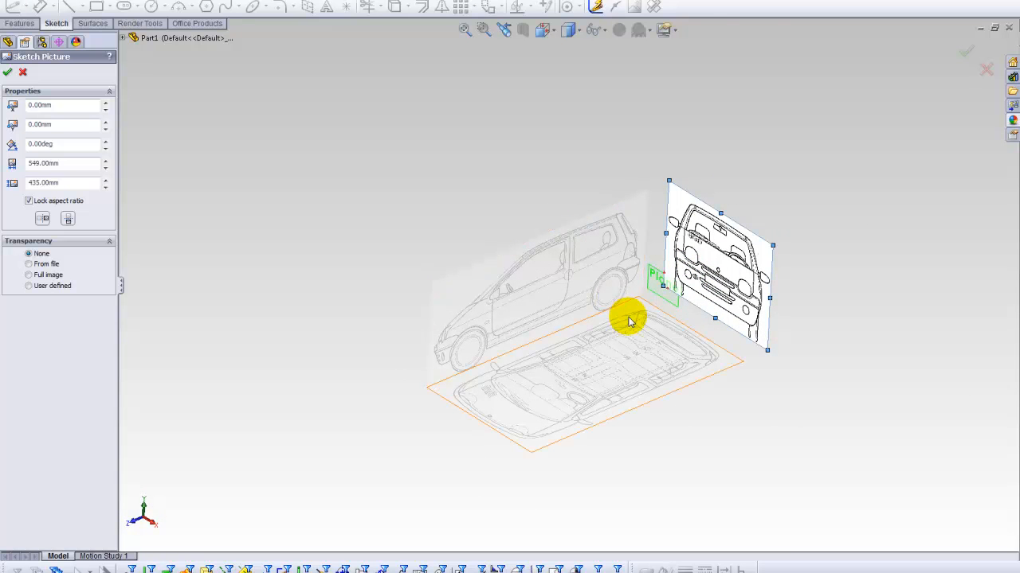
middle_click_drag(630, 326, 689, 266)
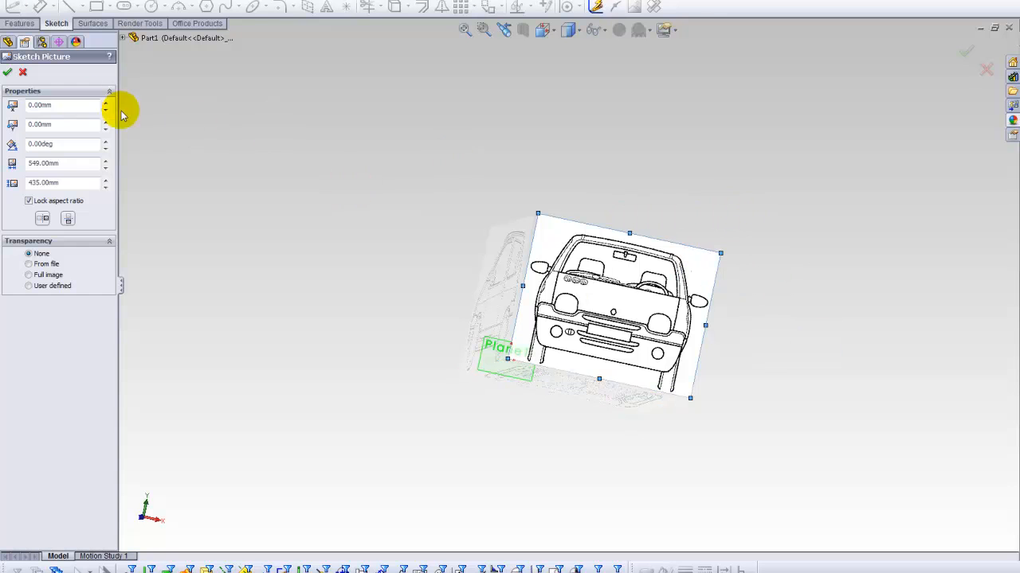
left_click(8, 71)
mouse_move(371, 151)
middle_mouse_down()
mouse_move(364, 176)
mouse_move(383, 171)
middle_mouse_up()
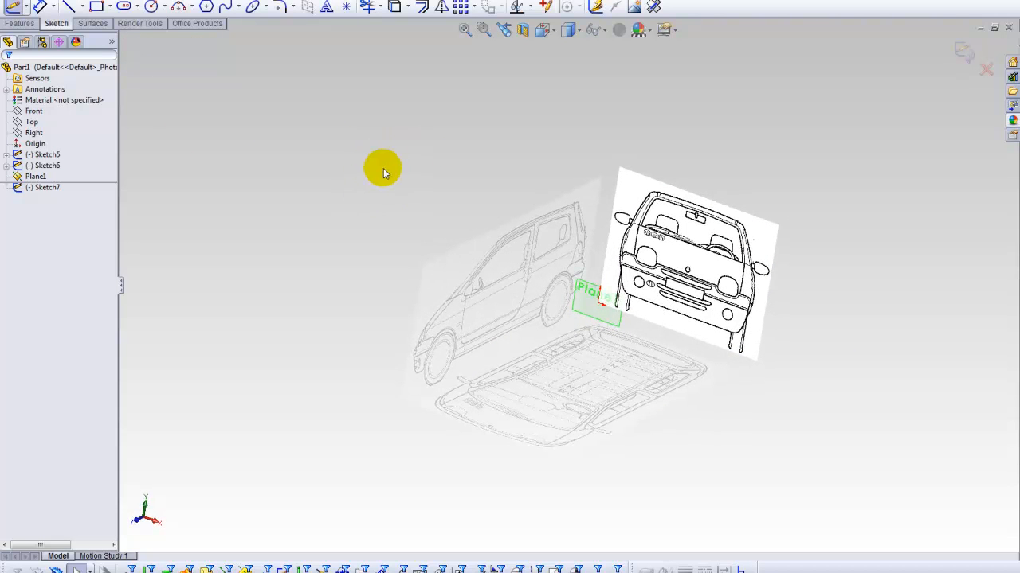
left_click(964, 53)
middle_click_drag(304, 162, 282, 186)
Edit the offset plane carrying the front view and set its distance from the Front plane to 730 mm
left_click(46, 185)
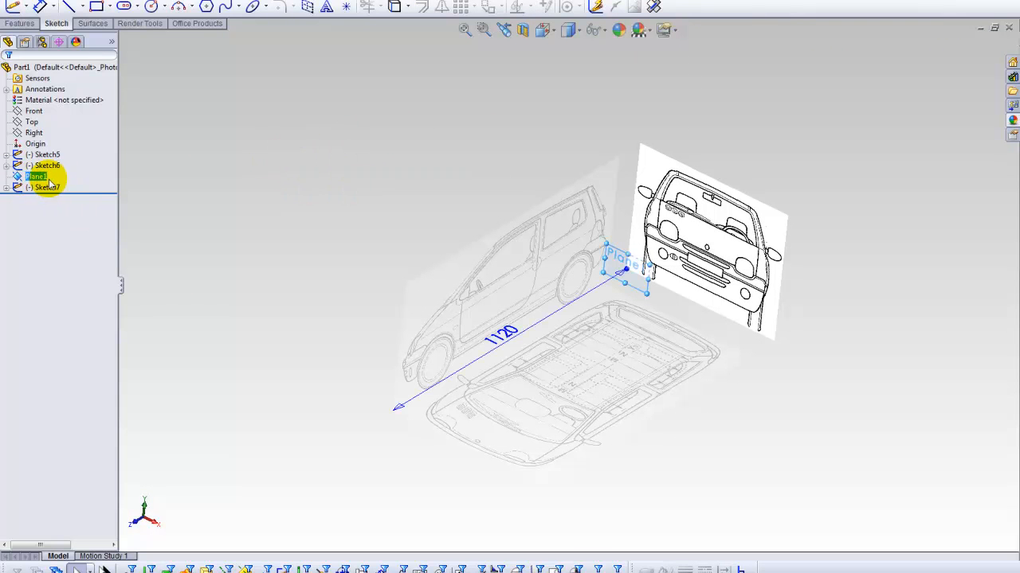
right_click(46, 178)
left_click(51, 145)
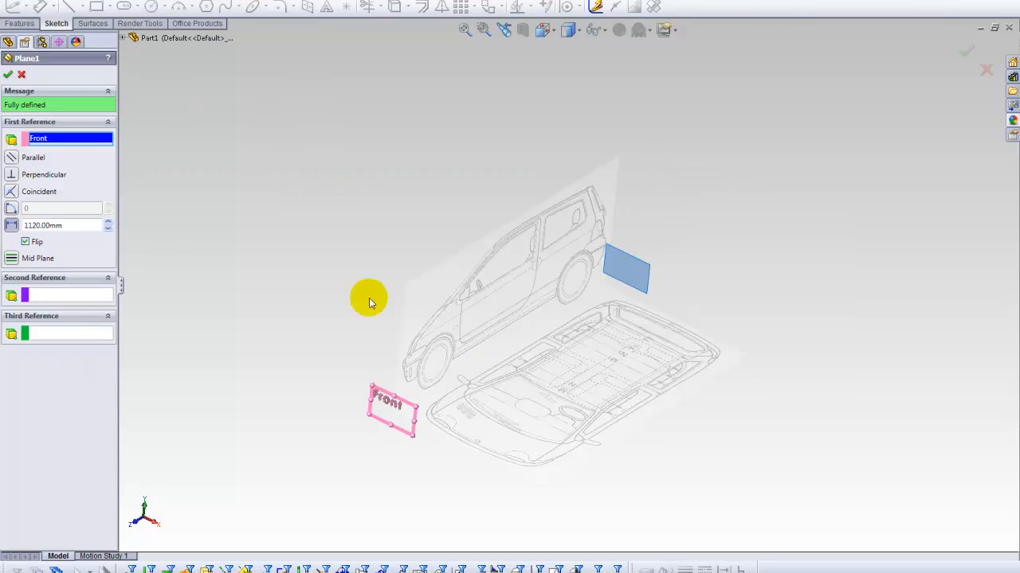
middle_click_drag(362, 184, 349, 185)
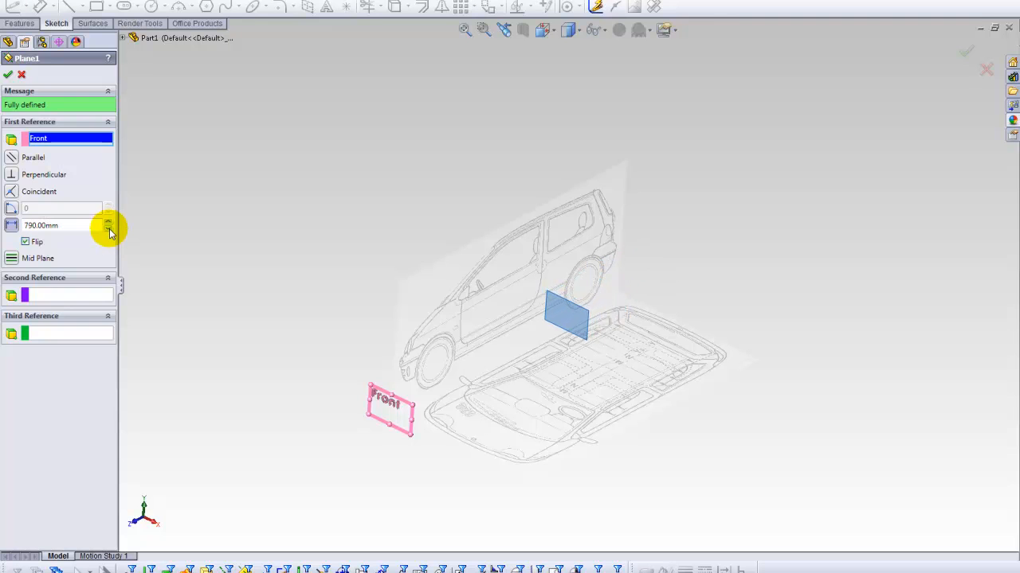
middle_click_drag(267, 211, 284, 212)
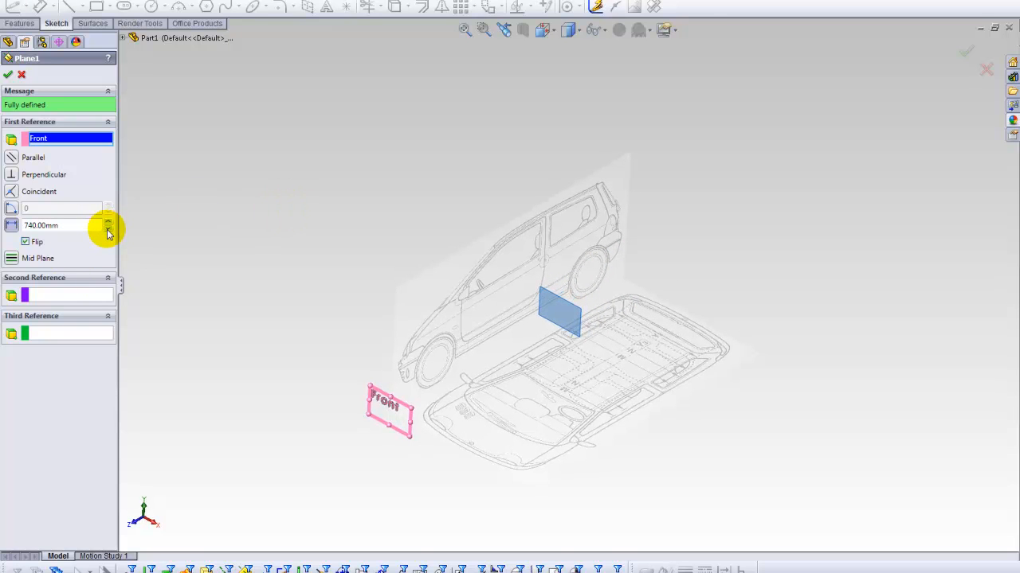
middle_click_drag(311, 207, 302, 196)
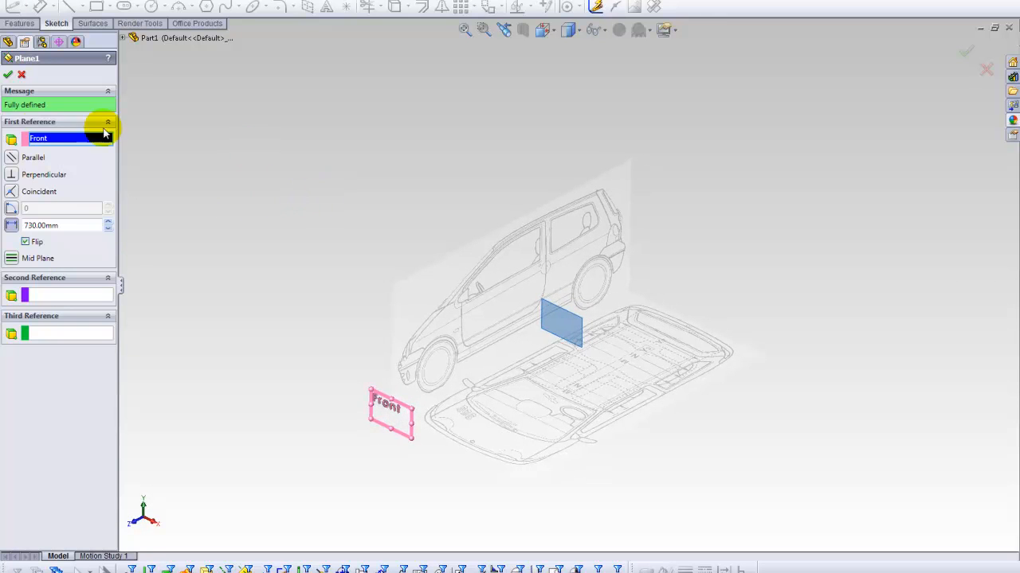
left_click(8, 76)
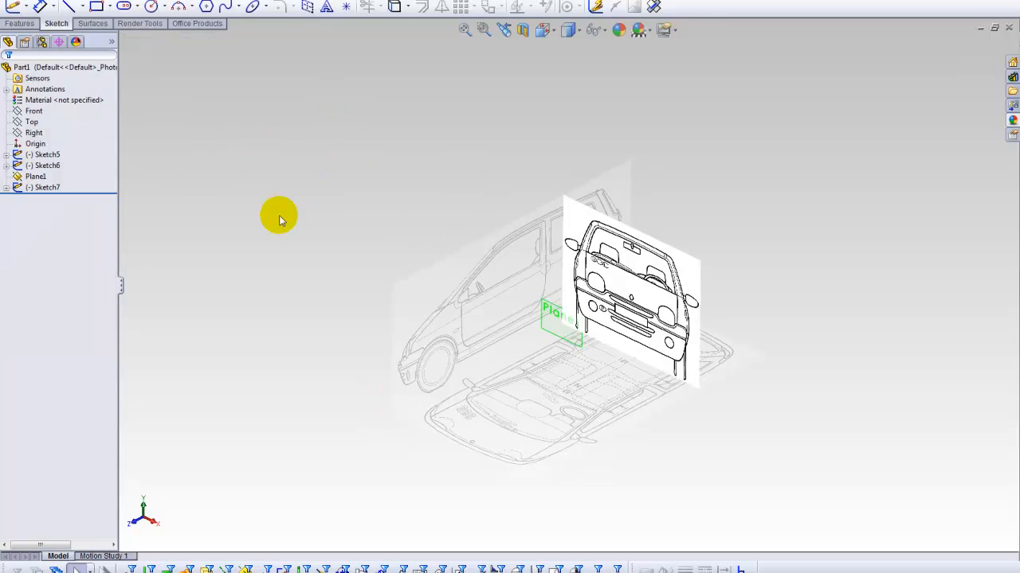
Give the front-view picture full-image transparency of 0,8 and close the sketch
mouse_move(316, 198)
middle_mouse_down()
mouse_move(374, 161)
mouse_move(312, 189)
mouse_move(374, 194)
mouse_move(312, 182)
middle_mouse_up()
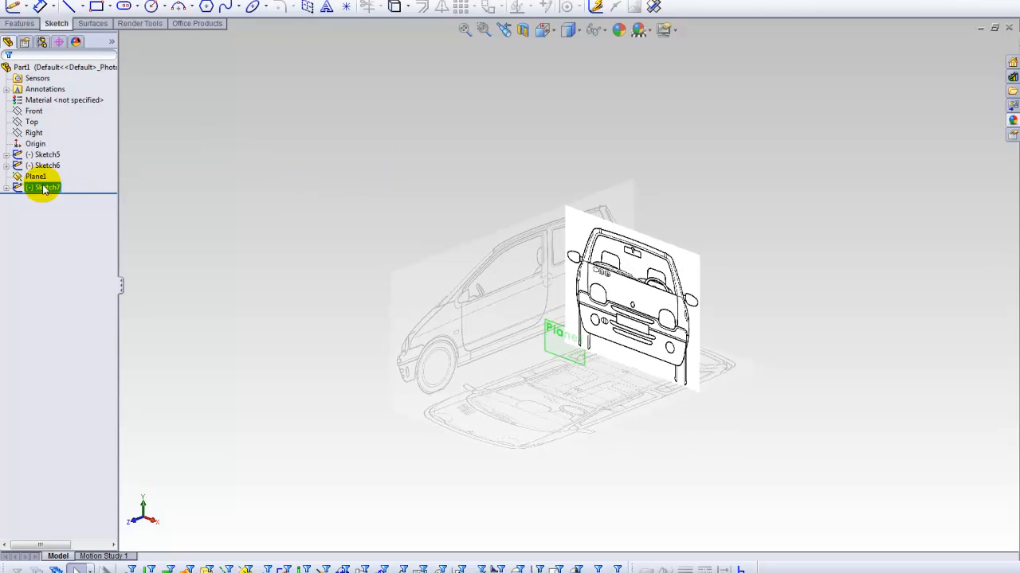
left_click(607, 259)
left_click(46, 275)
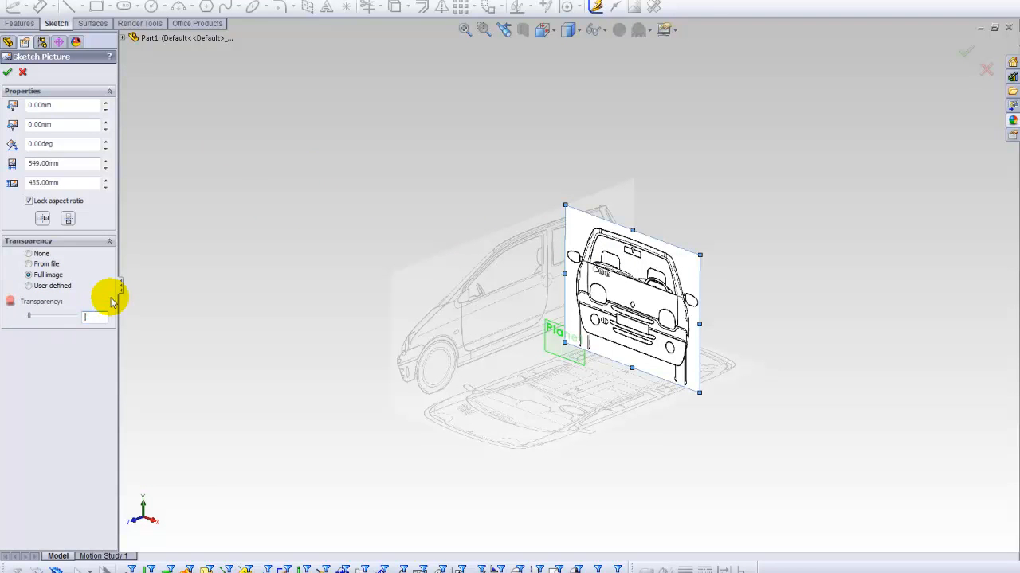
type("0,8")
key("Return")
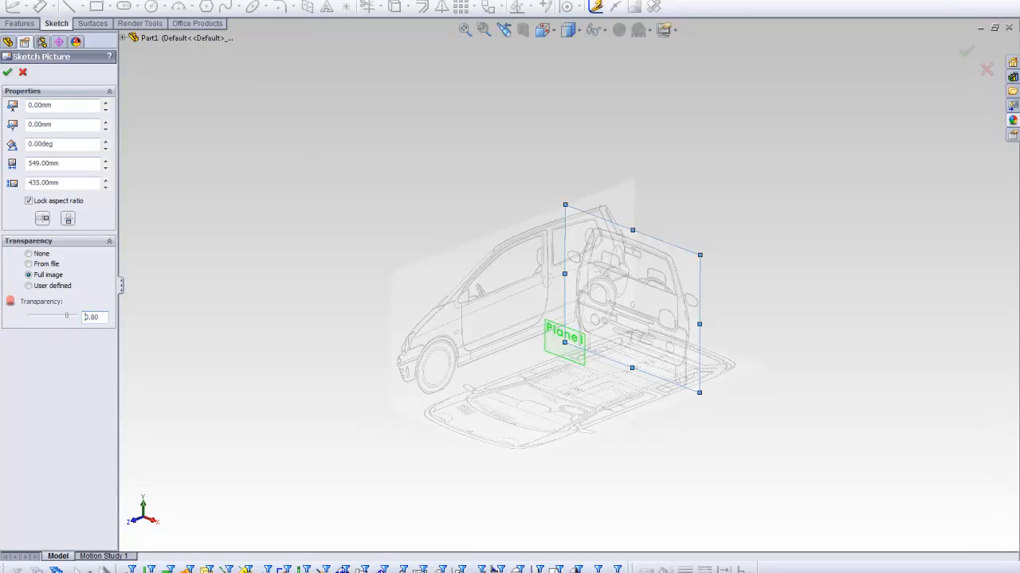
left_click(8, 72)
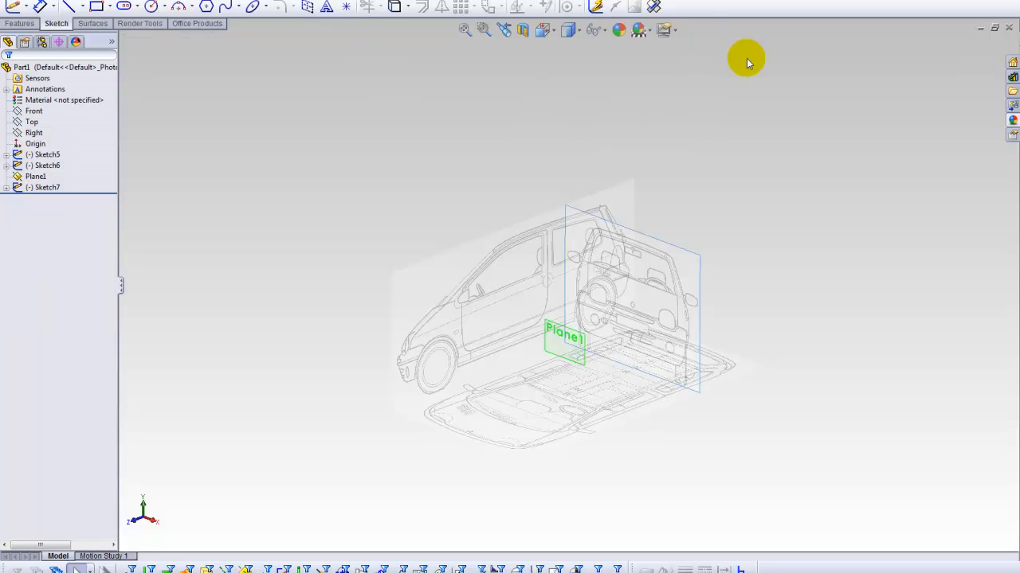
Move the front-view picture to X -280 mm and Y -10 mm, and accept the placement
mouse_move(824, 175)
middle_mouse_down()
mouse_move(735, 162)
mouse_move(767, 157)
mouse_move(773, 187)
mouse_move(742, 175)
mouse_move(733, 198)
mouse_move(690, 228)
mouse_move(614, 237)
middle_mouse_up()
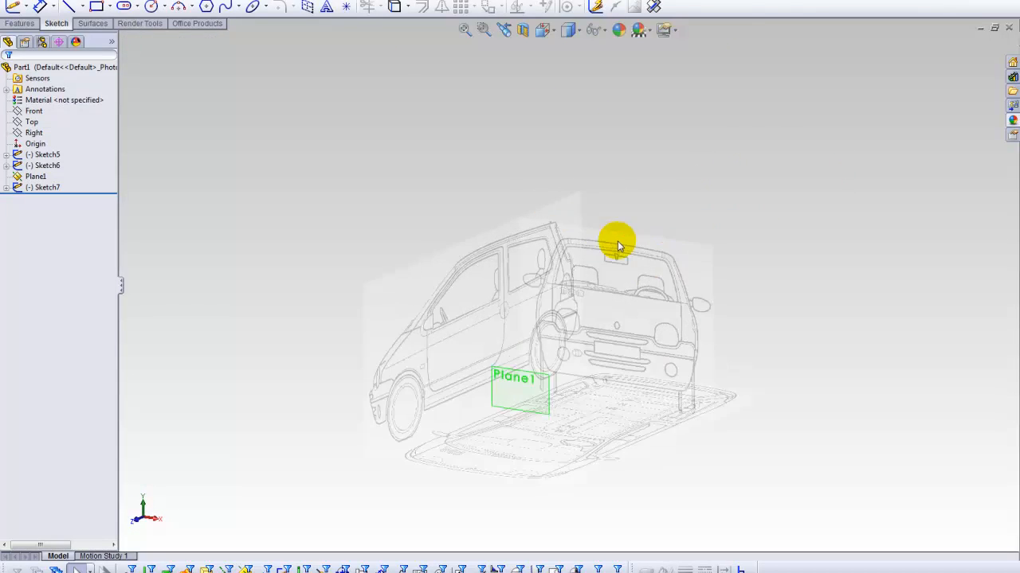
double_click(645, 291)
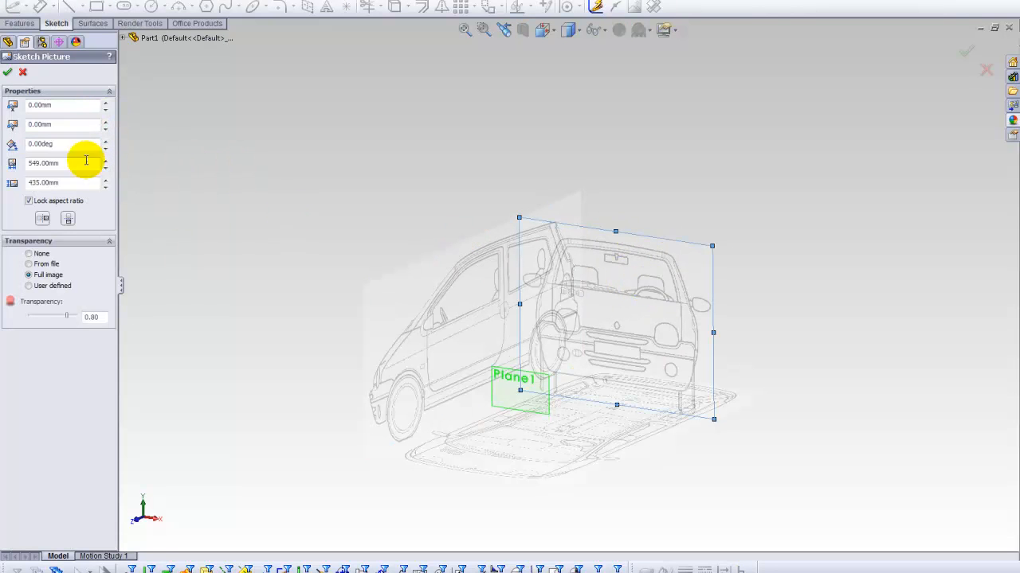
left_click_drag(106, 110, 107, 113)
middle_click_drag(449, 194, 499, 218)
scroll(540, 234, "down", 4)
mouse_move(583, 293)
middle_mouse_down()
mouse_move(540, 292)
mouse_move(501, 341)
mouse_move(565, 321)
middle_mouse_up()
left_click(106, 128)
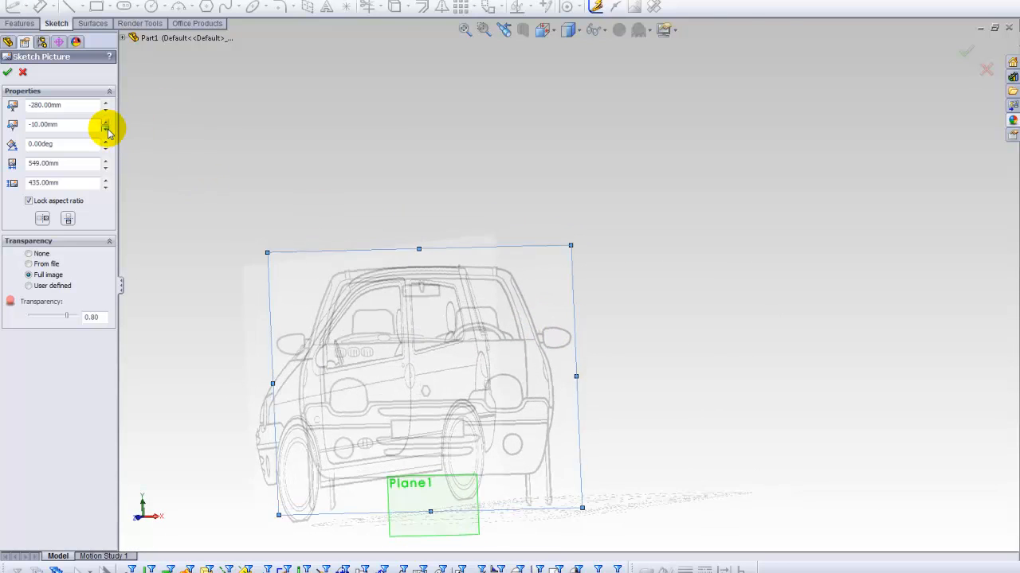
mouse_move(265, 237)
middle_mouse_down()
mouse_move(346, 244)
mouse_move(307, 262)
mouse_move(358, 278)
mouse_move(337, 257)
mouse_move(434, 288)
middle_mouse_up()
mouse_move(546, 319)
middle_mouse_down()
mouse_move(563, 326)
mouse_move(515, 444)
mouse_move(518, 398)
mouse_move(482, 390)
mouse_move(514, 353)
mouse_move(518, 308)
mouse_move(532, 300)
mouse_move(519, 287)
mouse_move(530, 324)
mouse_move(554, 318)
mouse_move(521, 330)
mouse_move(517, 346)
middle_mouse_up()
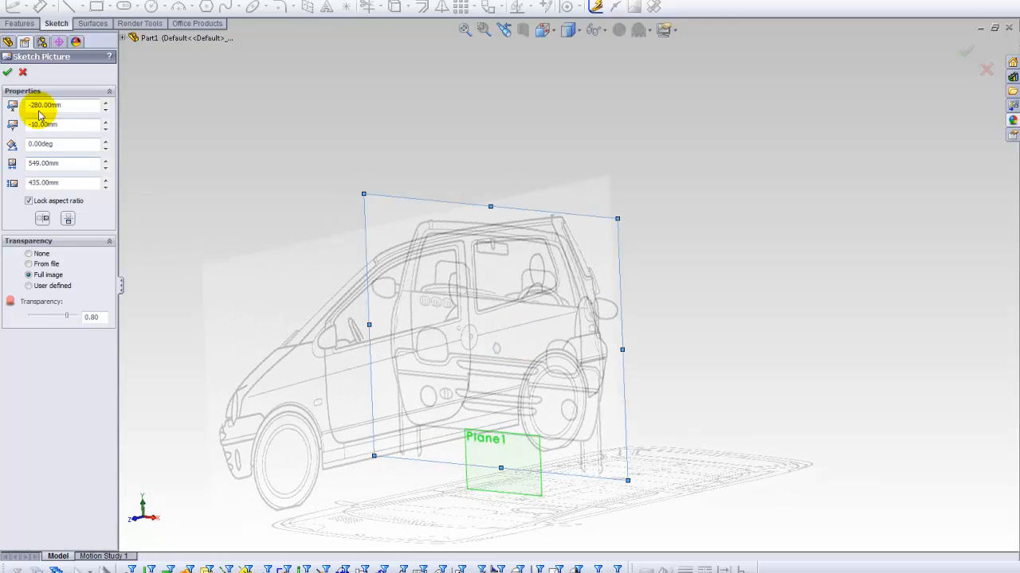
left_click(8, 74)
Increase the front-view plane's offset from the Front plane to bring it back to the car's rear wheel
left_click(34, 176)
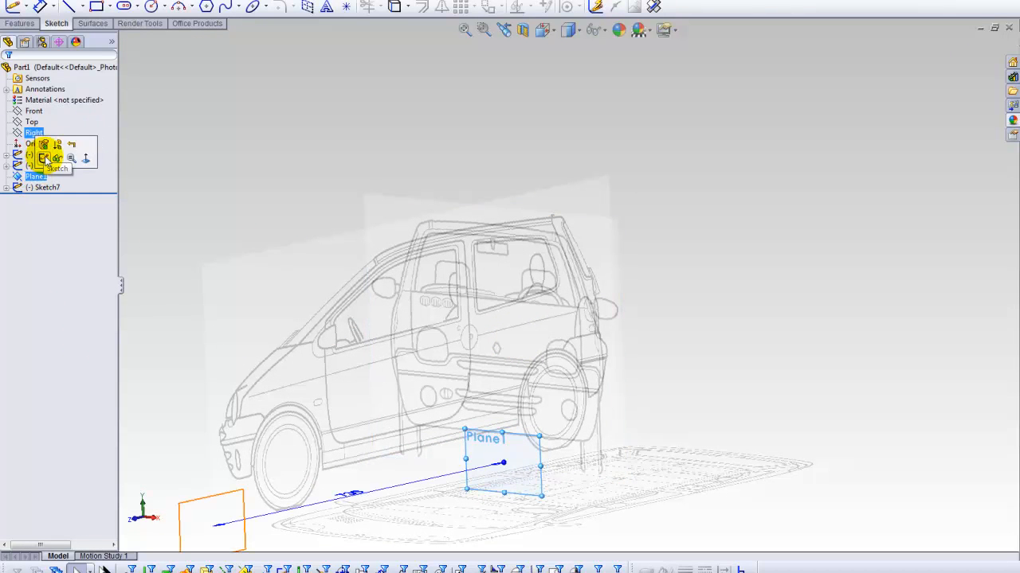
left_click(44, 145)
middle_click_drag(337, 216, 410, 309)
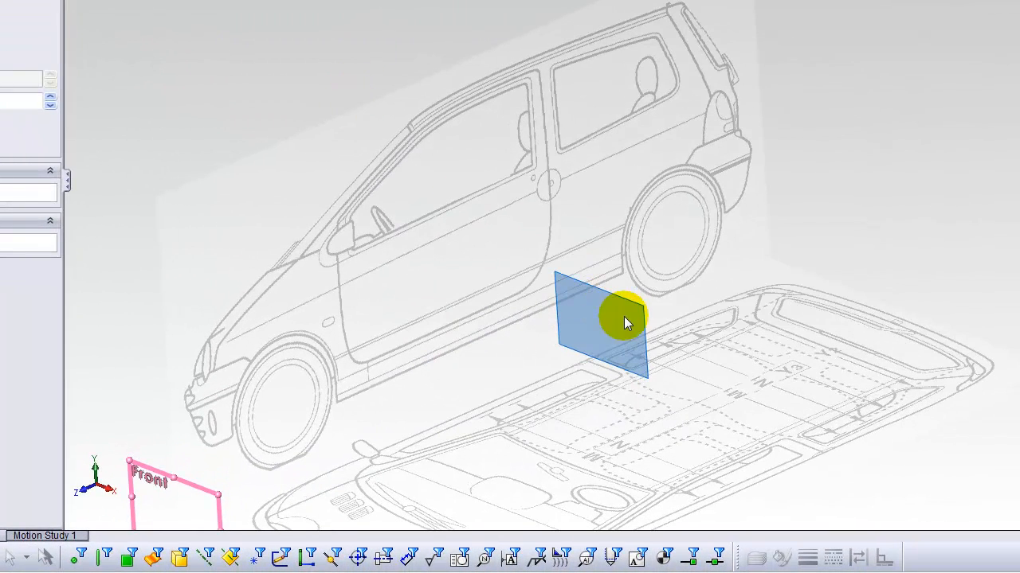
left_click(51, 94)
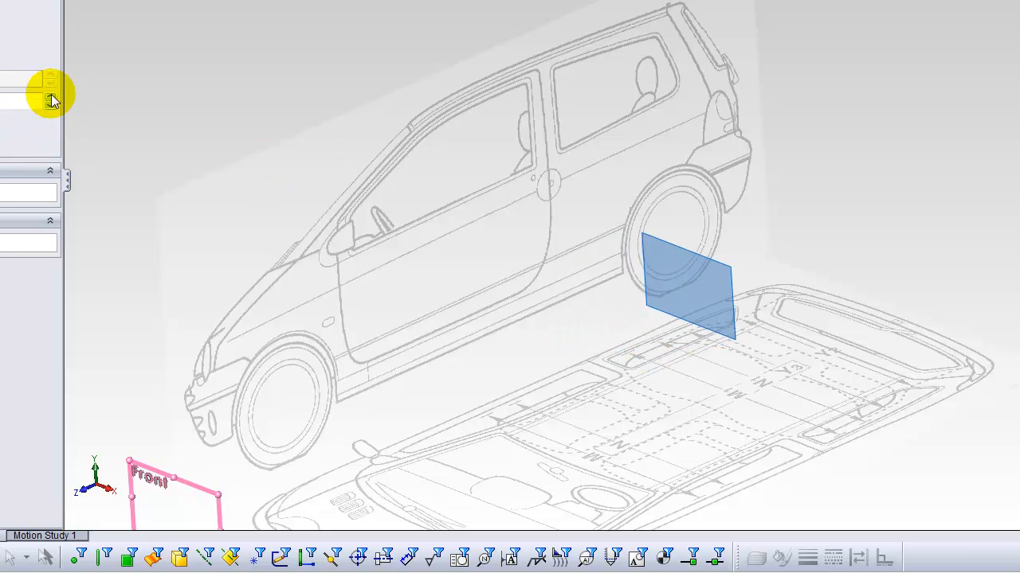
middle_click_drag(475, 229, 471, 220)
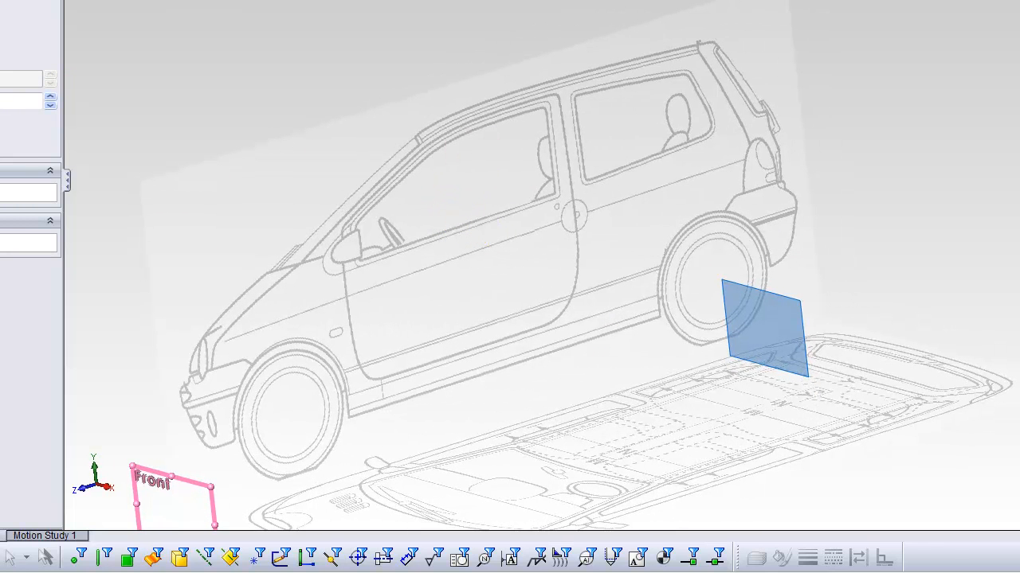
middle_click_drag(785, 108, 695, 170)
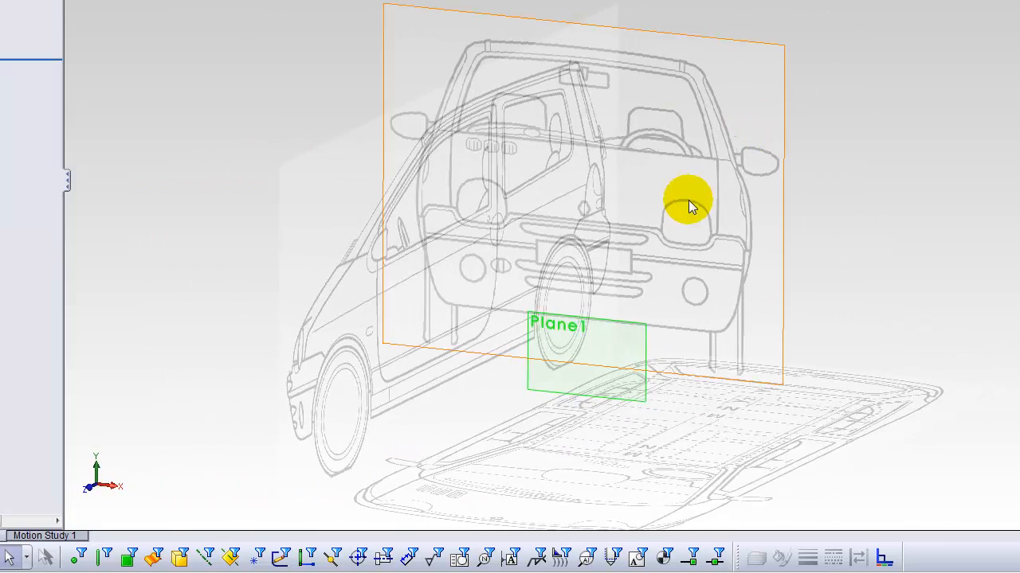
Reopen the front-view picture and shift it sideways to an X position of about -500 mm
scroll(698, 261, "down", 2)
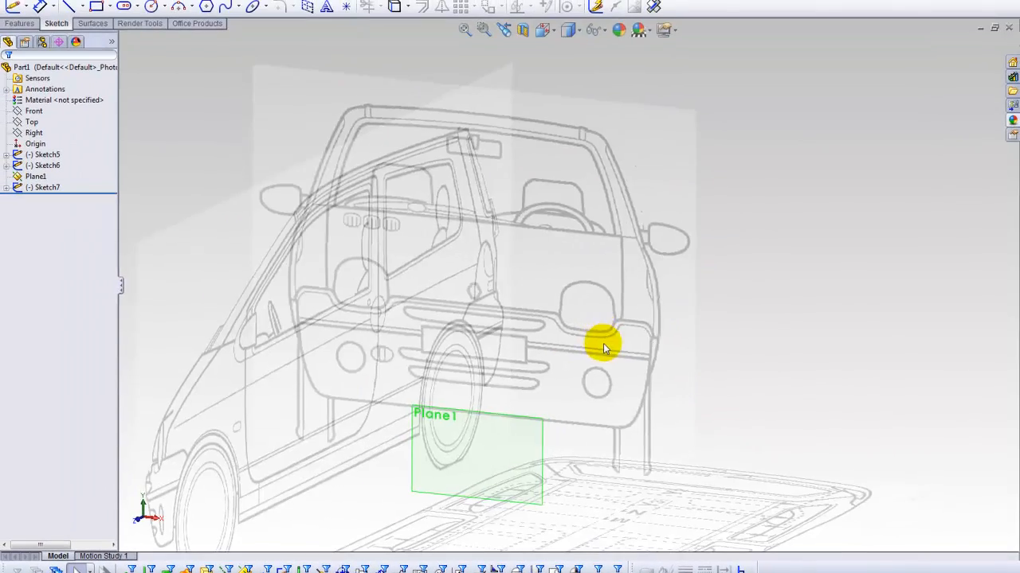
scroll(603, 348, "up", 4)
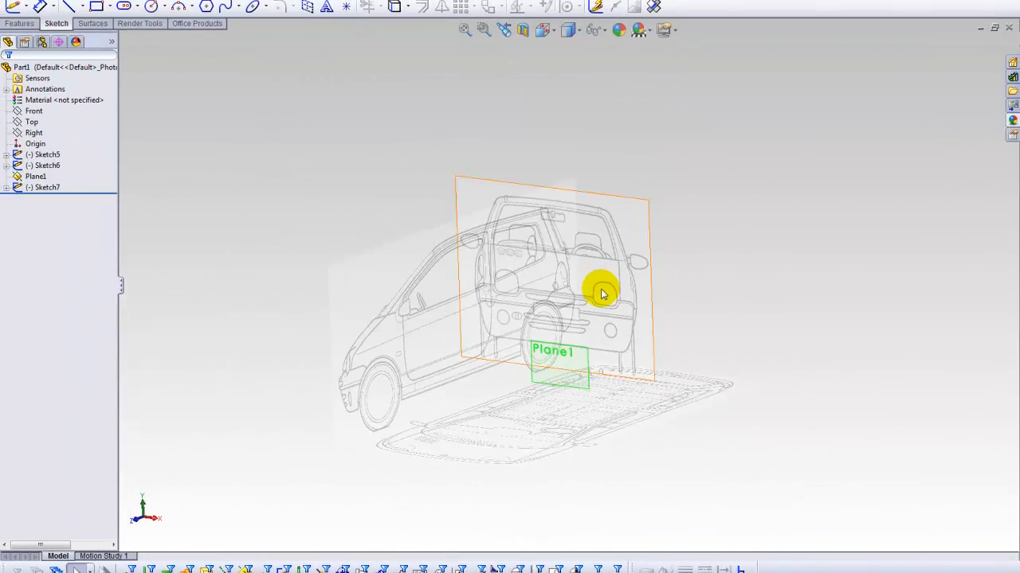
scroll(606, 290, "down", 3)
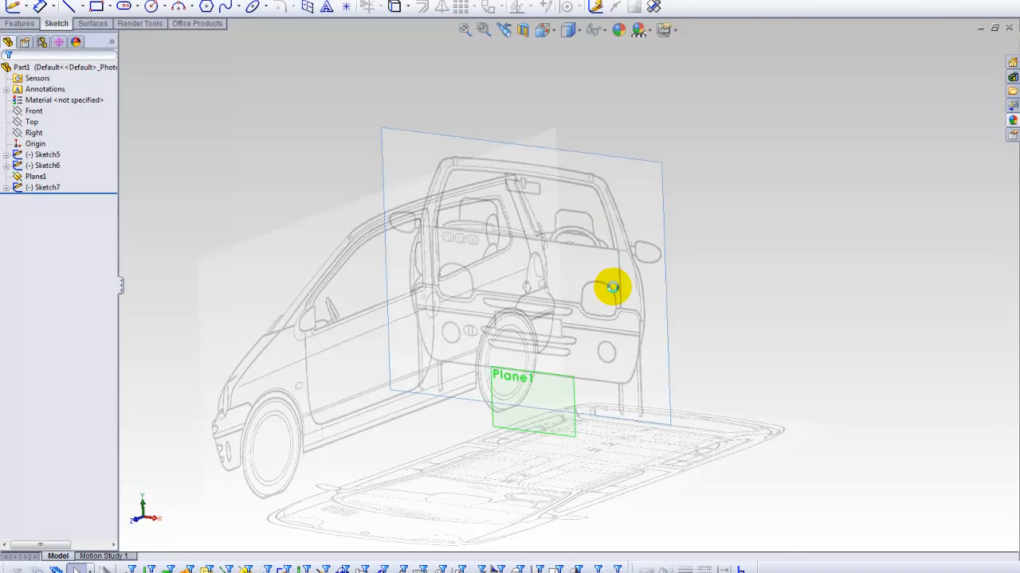
left_click(613, 292)
mouse_move(706, 289)
middle_mouse_down()
mouse_move(701, 278)
mouse_move(717, 269)
mouse_move(575, 340)
middle_mouse_up()
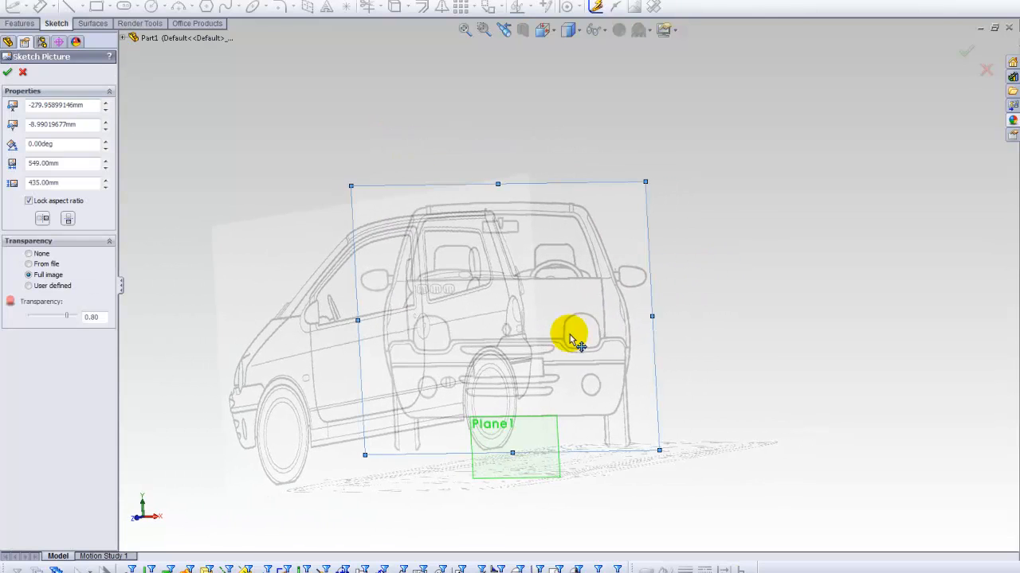
left_click(105, 111)
left_click(105, 111)
left_click(105, 111)
left_click(105, 111)
left_click(105, 111)
left_click(105, 111)
Try Y positions of about 1 mm and 0.50 mm for the front-view picture against the side view's wheel base
mouse_move(292, 330)
middle_mouse_down()
mouse_move(441, 349)
mouse_move(485, 384)
middle_mouse_up()
scroll(505, 414, "down", 3)
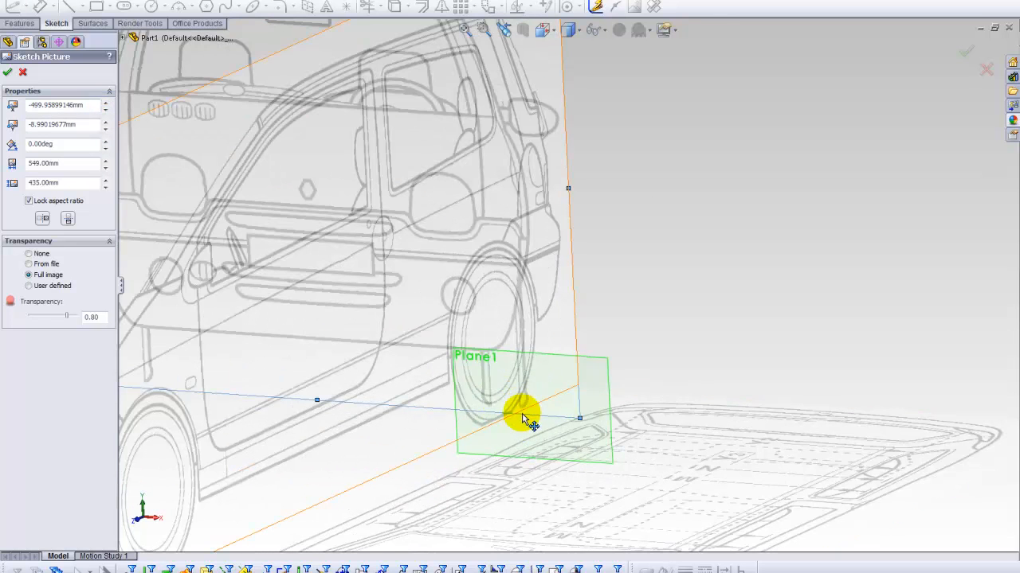
middle_click_drag(511, 388, 525, 366)
scroll(466, 408, "down", 3)
middle_click_drag(473, 403, 489, 396)
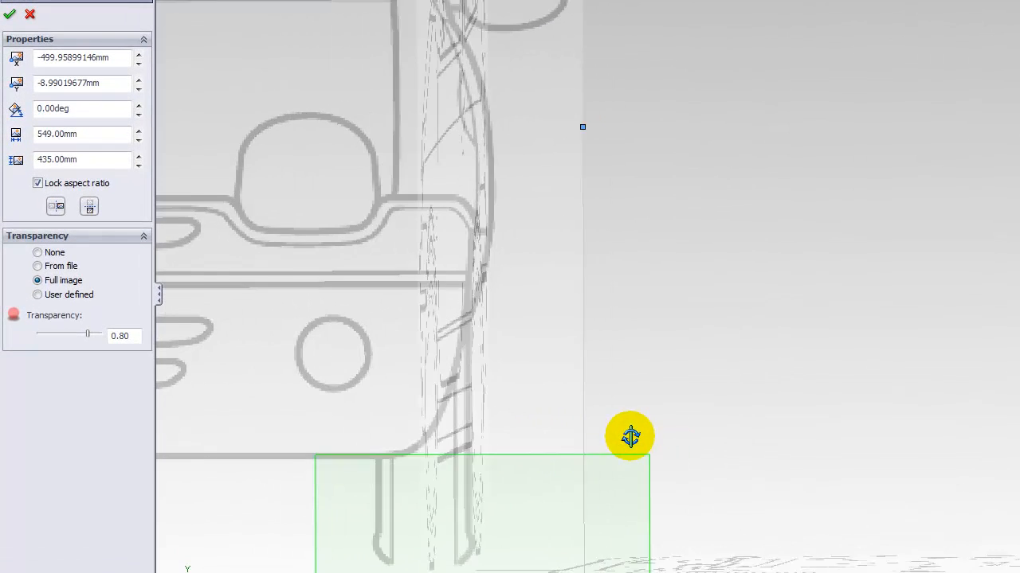
middle_click_drag(630, 436, 635, 438)
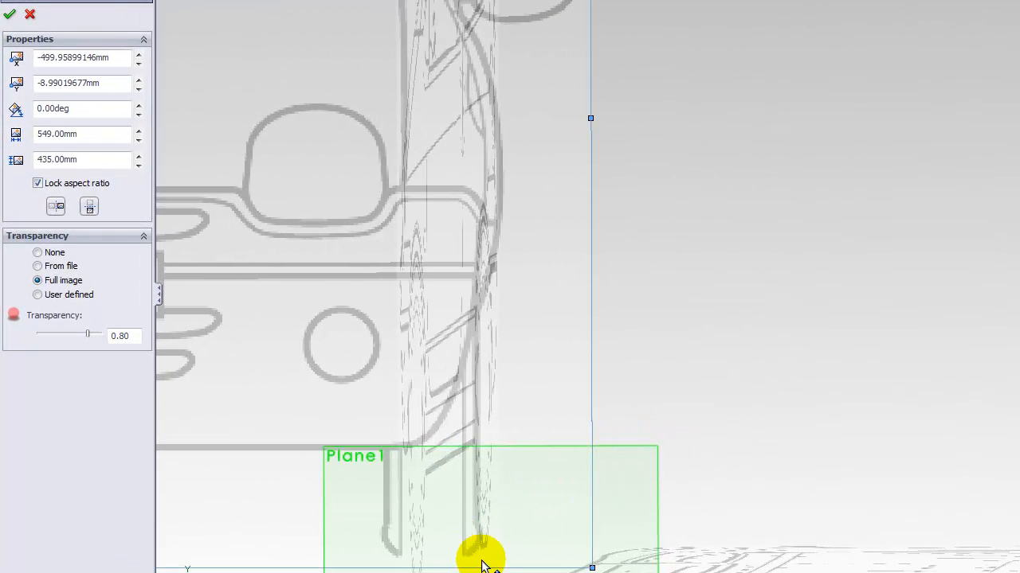
left_click(139, 79)
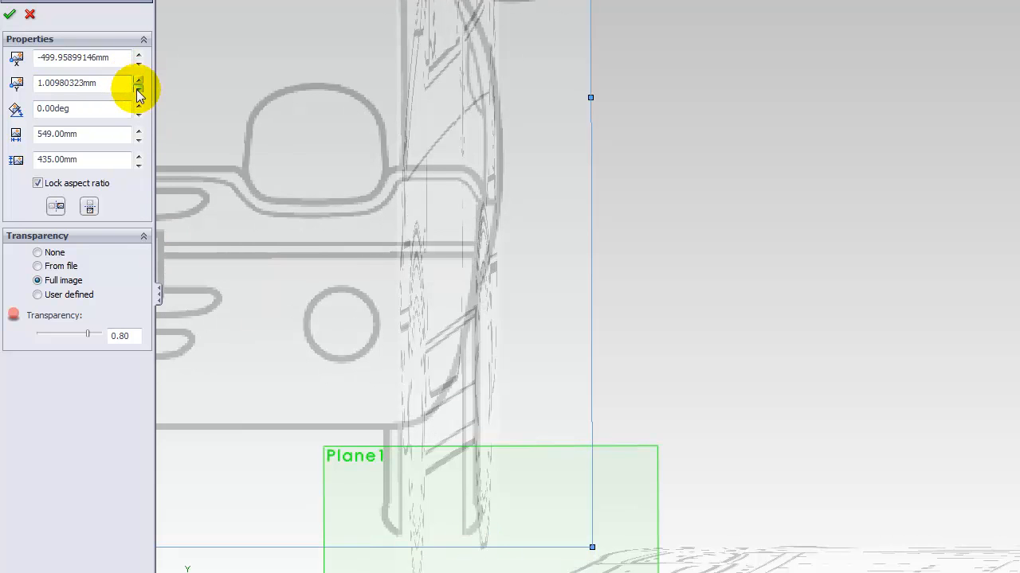
left_click_drag(115, 83, 1, 54)
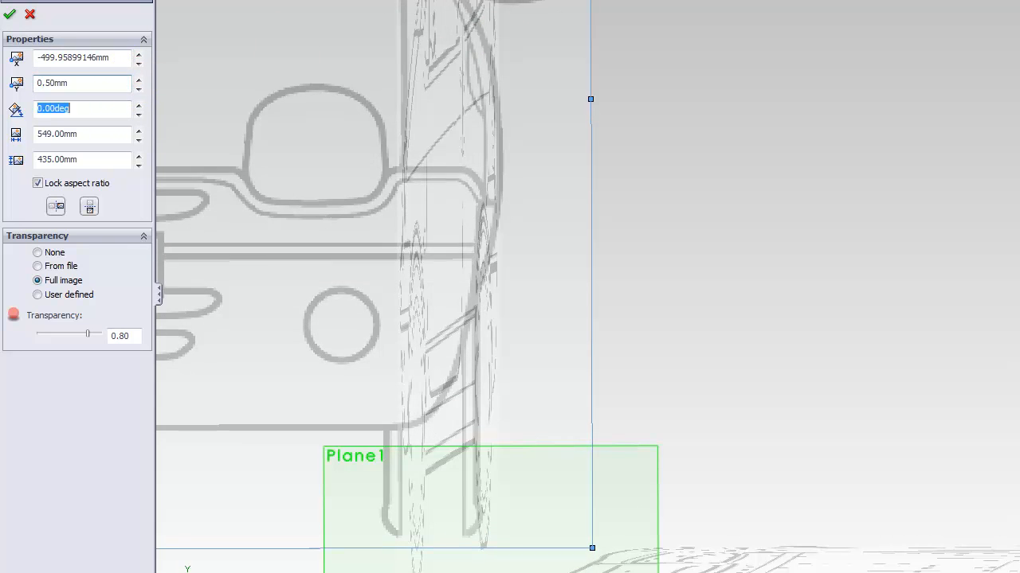
Try Y positions of 0, -0.50 and -2 mm for the front-view picture against the side view's wheel base
left_click_drag(119, 83, 11, 54)
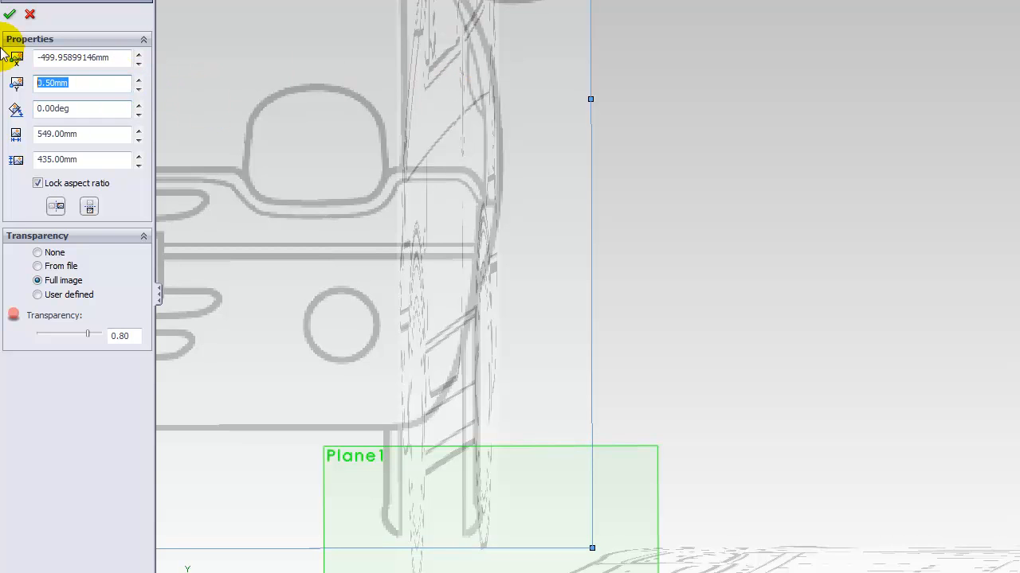
type("0")
key("Tab")
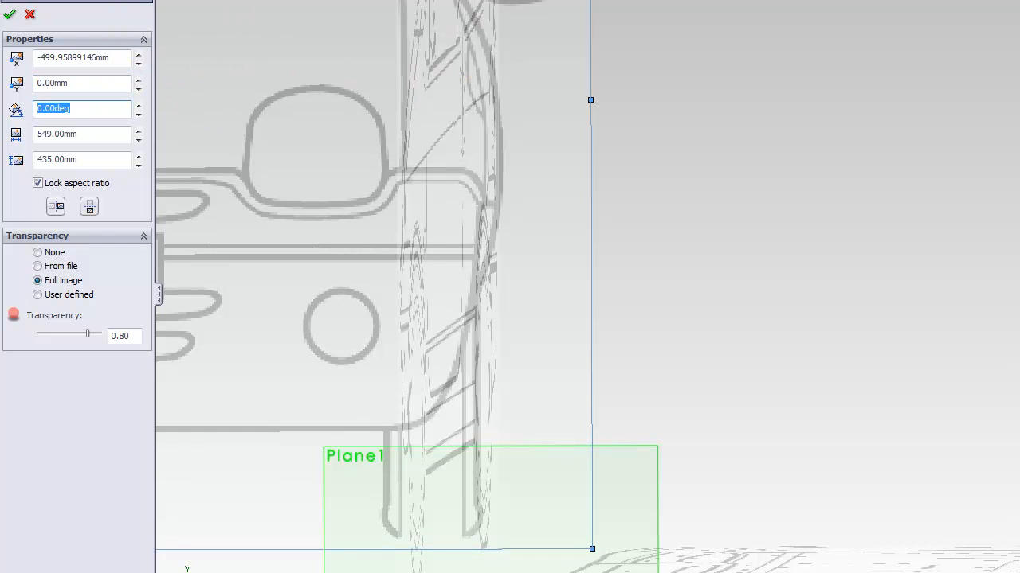
left_click(75, 83)
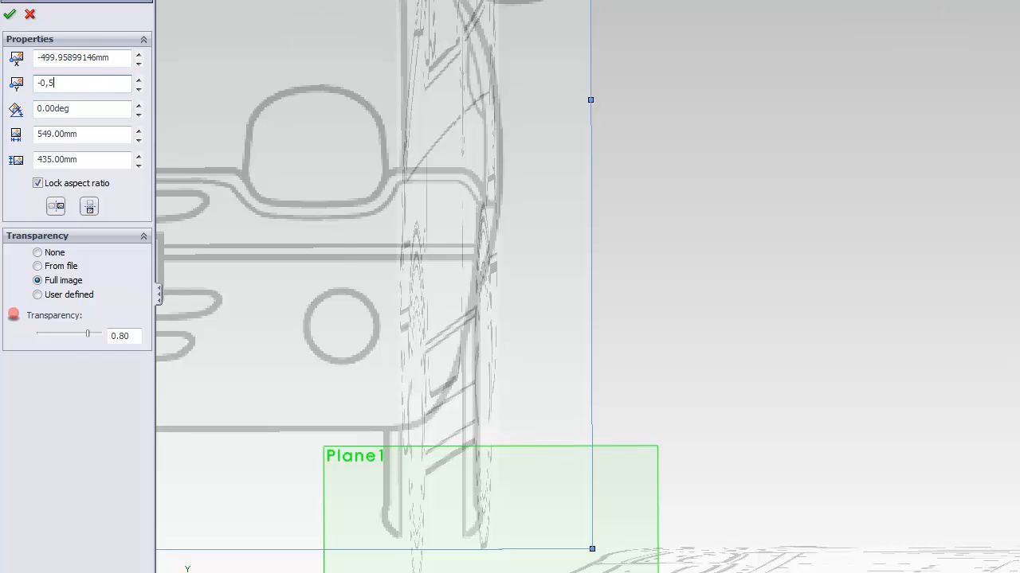
key("Tab")
left_click(51, 83)
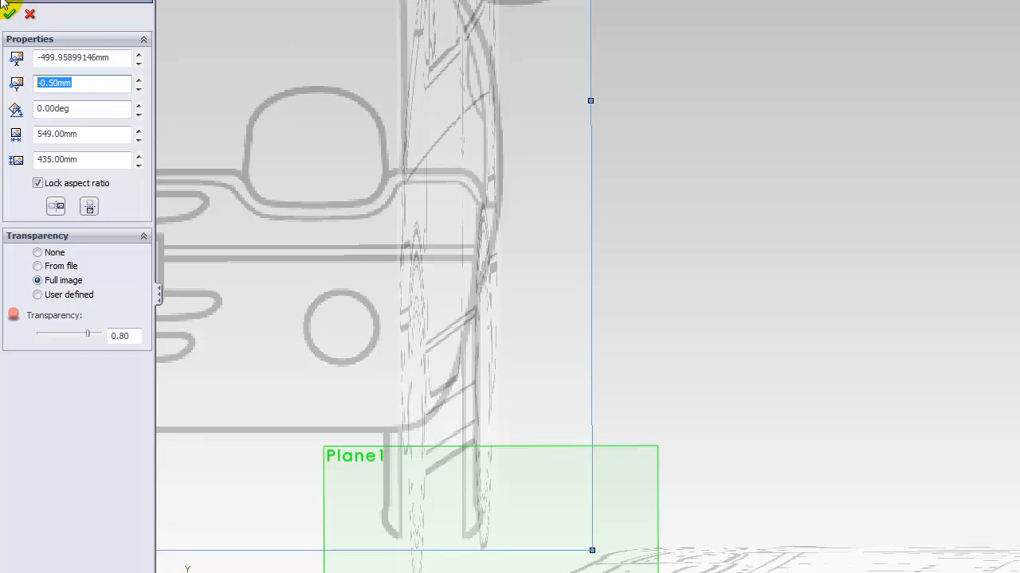
key("Tab")
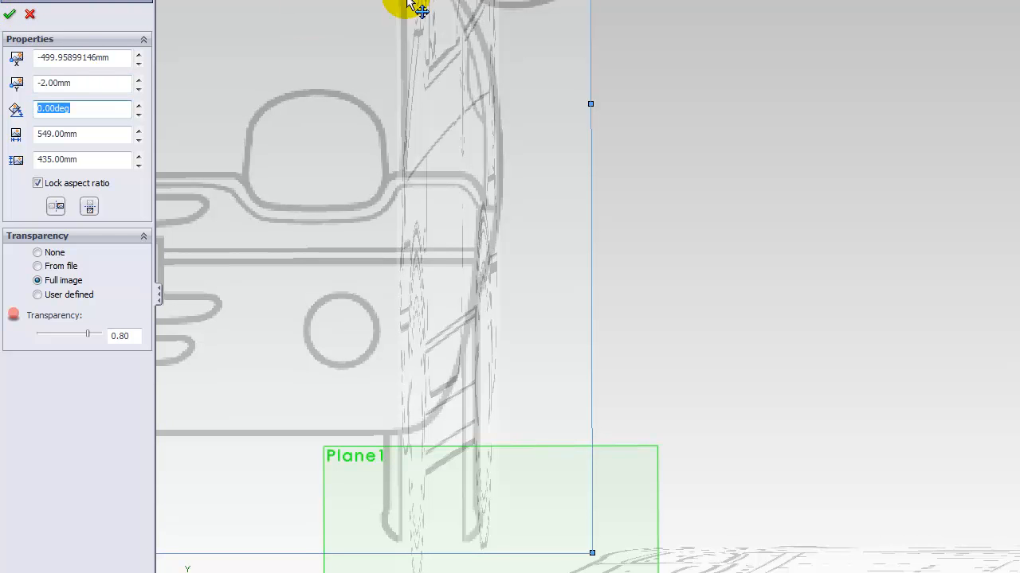
Set the front-view picture's Y position to -5 mm and accept the placement
left_click(79, 80)
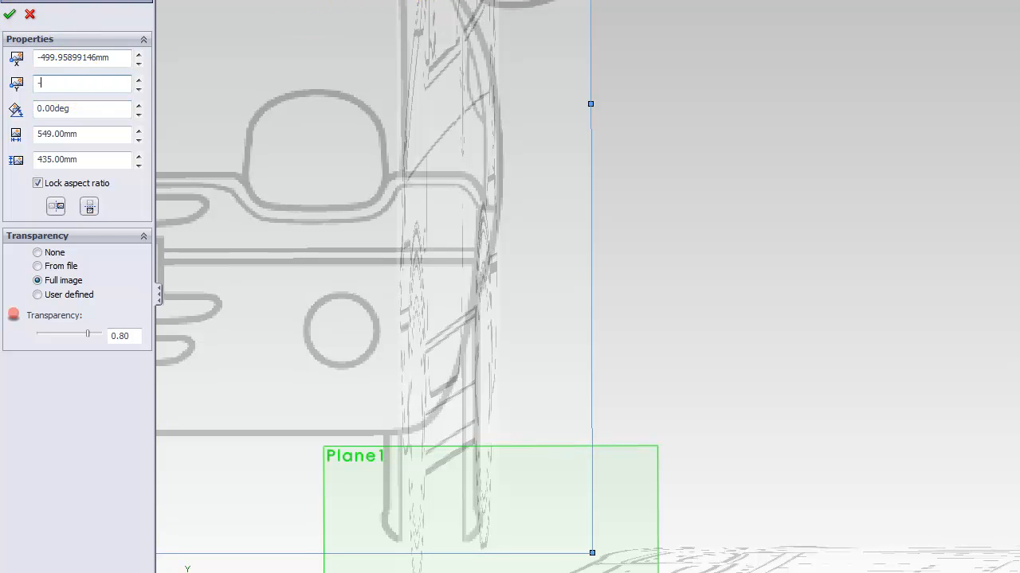
type("-5")
key("Tab")
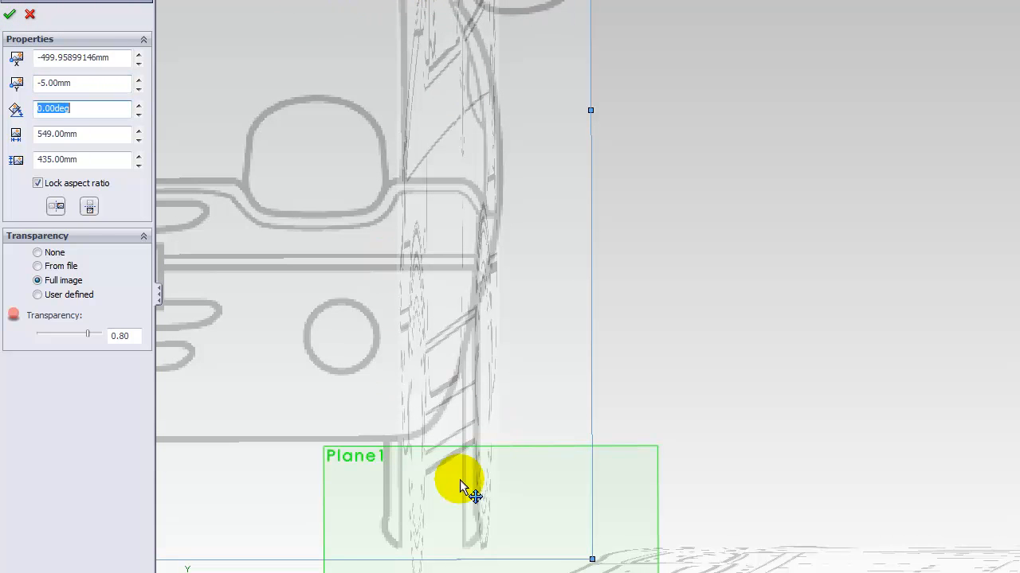
scroll(467, 478, "down", 1)
scroll(534, 558, "up", 3)
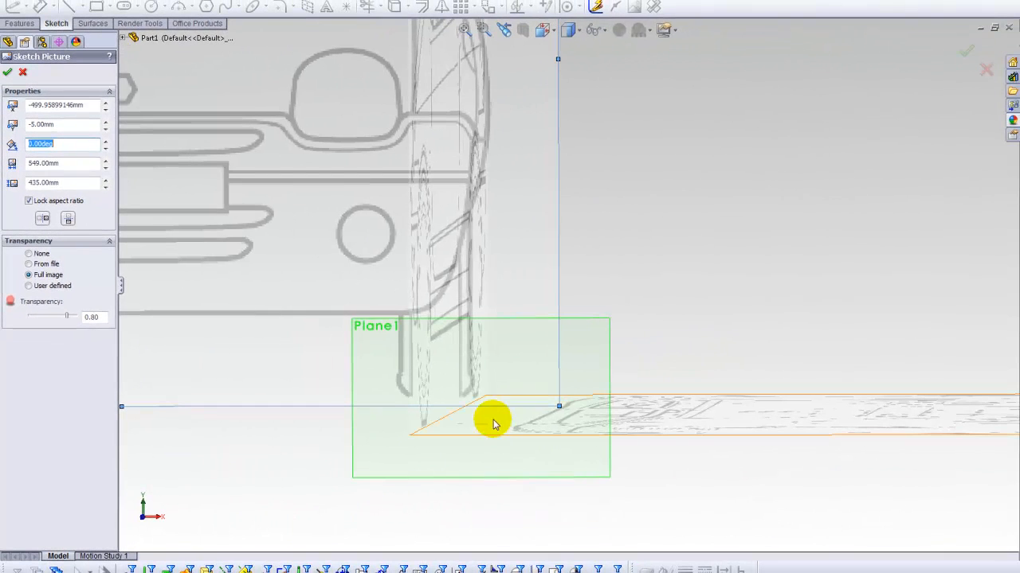
scroll(495, 342, "up", 5)
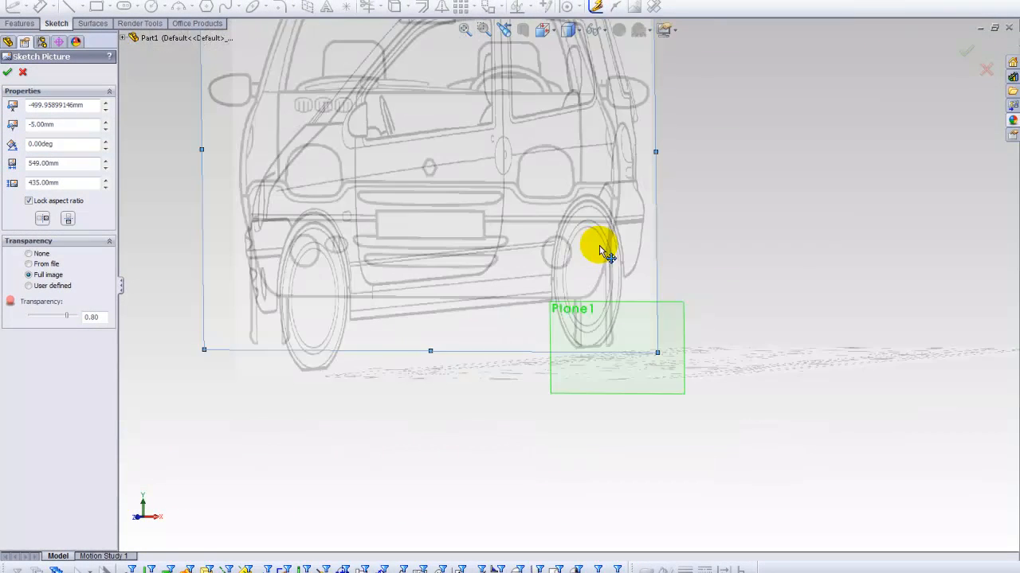
mouse_move(590, 212)
middle_mouse_down()
mouse_move(580, 198)
mouse_move(596, 199)
mouse_move(554, 227)
middle_mouse_up()
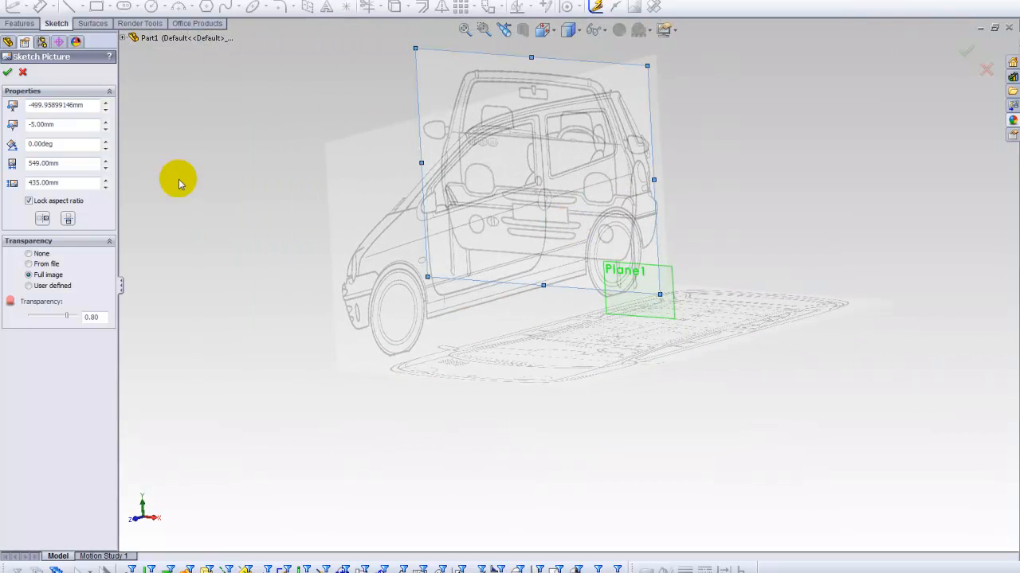
left_click(7, 75)
Examine from several angles how the front-view picture lines up with the side and top views
mouse_move(430, 155)
middle_mouse_down()
mouse_move(403, 146)
mouse_move(562, 146)
middle_mouse_up()
middle_click_drag(535, 137, 526, 139)
scroll(513, 142, "up", 1)
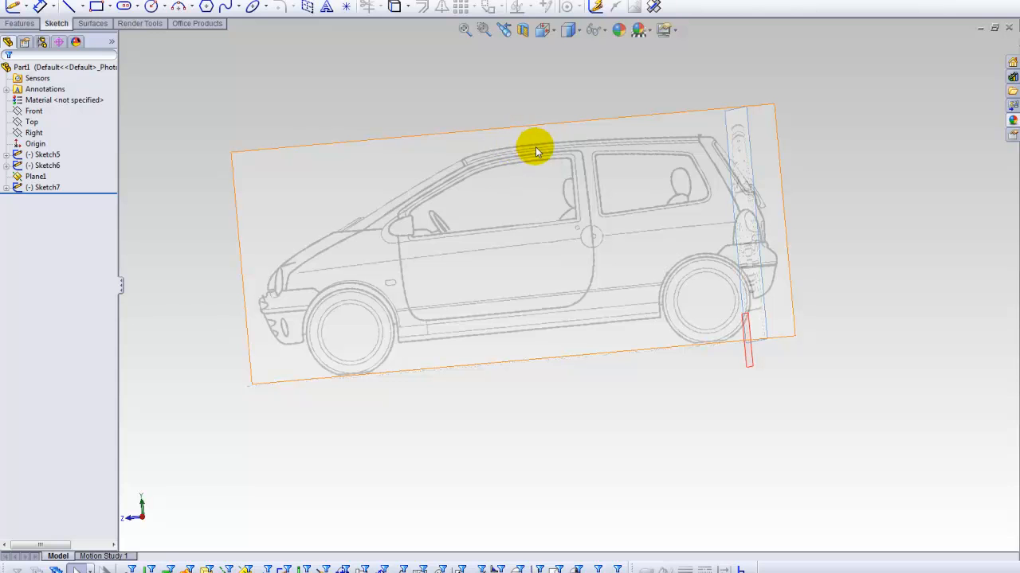
middle_click_drag(561, 150, 562, 149)
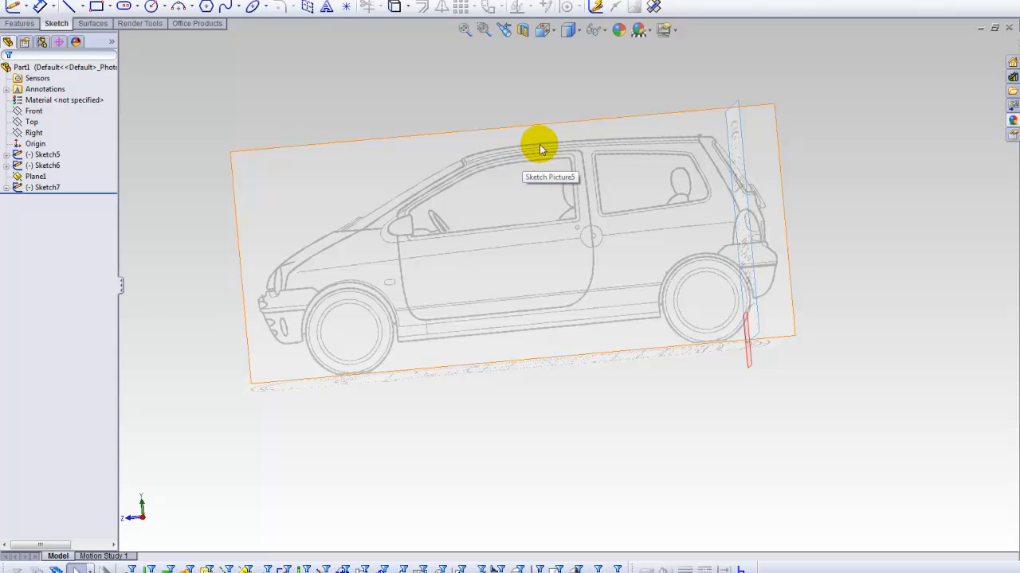
mouse_move(532, 148)
middle_mouse_down()
mouse_move(587, 171)
mouse_move(624, 111)
mouse_move(661, 107)
mouse_move(638, 132)
middle_mouse_up()
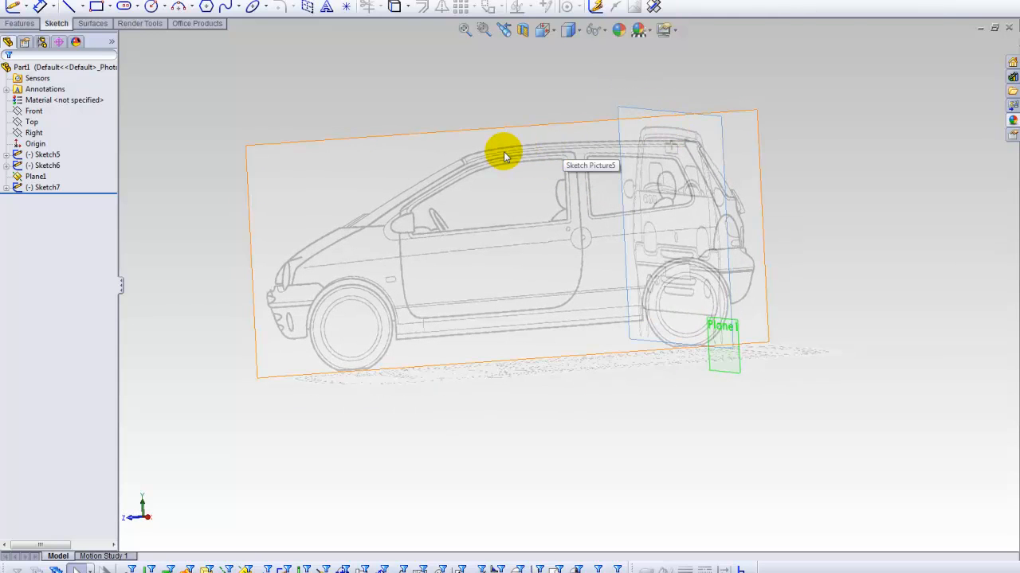
mouse_move(523, 156)
middle_mouse_down()
mouse_move(610, 125)
mouse_move(590, 152)
mouse_move(717, 289)
middle_mouse_up()
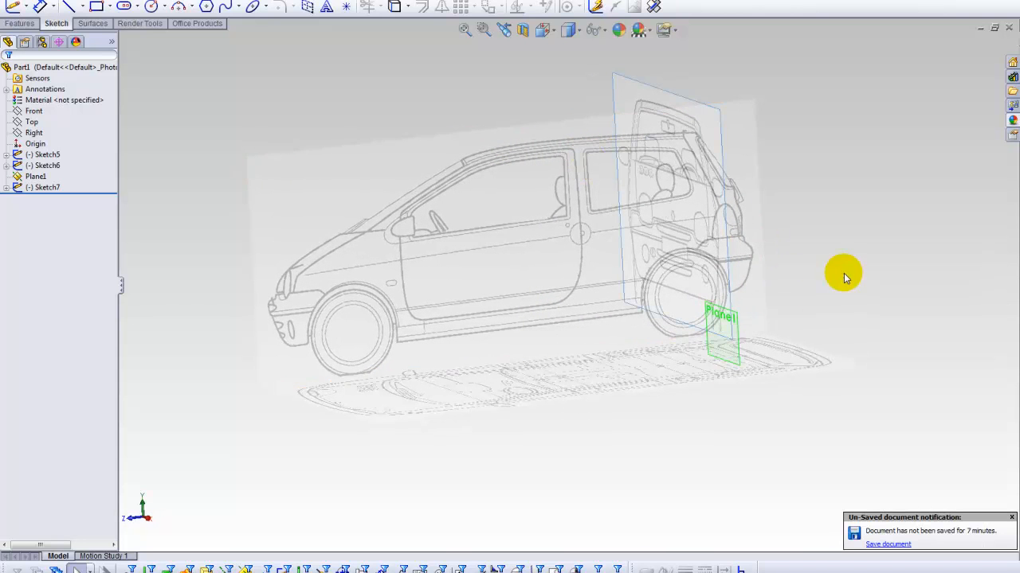
Reduce the front-view plane's offset from the Front plane to 560 mm, bringing it to the middle of the car
right_click(37, 177)
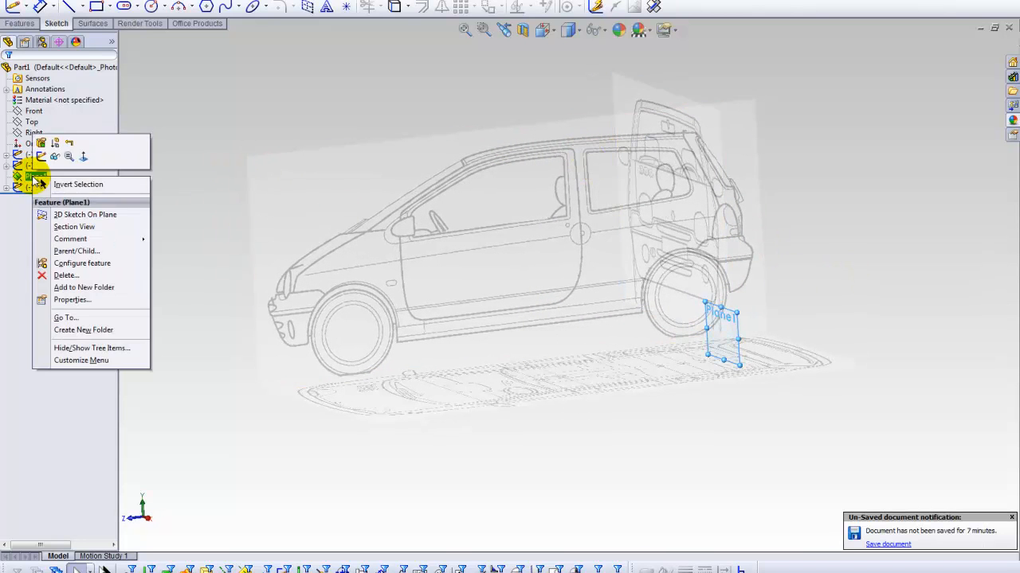
left_click(41, 143)
middle_click_drag(228, 118, 96, 245)
left_click_drag(108, 230, 136, 237)
middle_click_drag(476, 199, 470, 239)
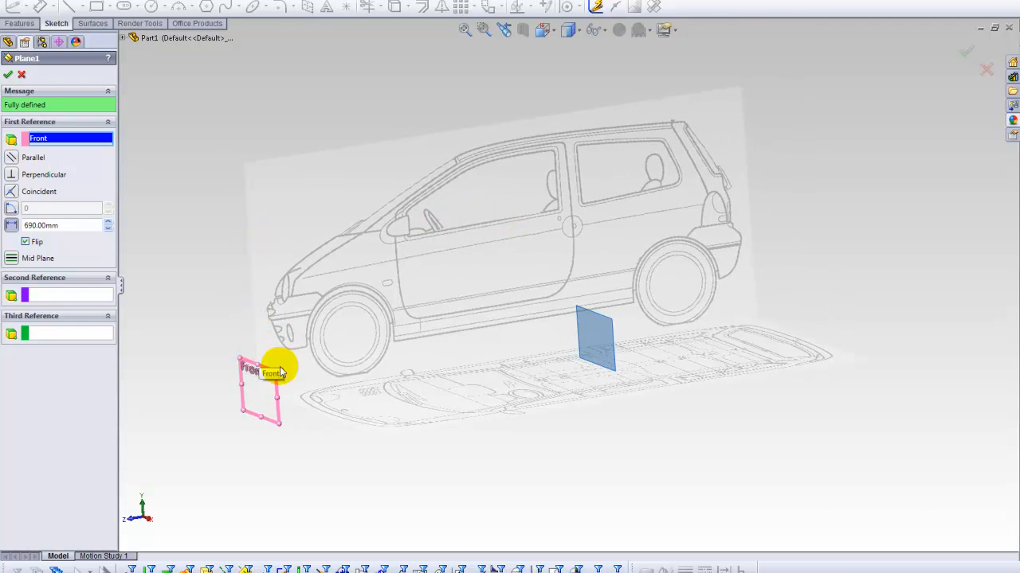
middle_click_drag(427, 239, 542, 104)
left_click(542, 30)
left_click(576, 71)
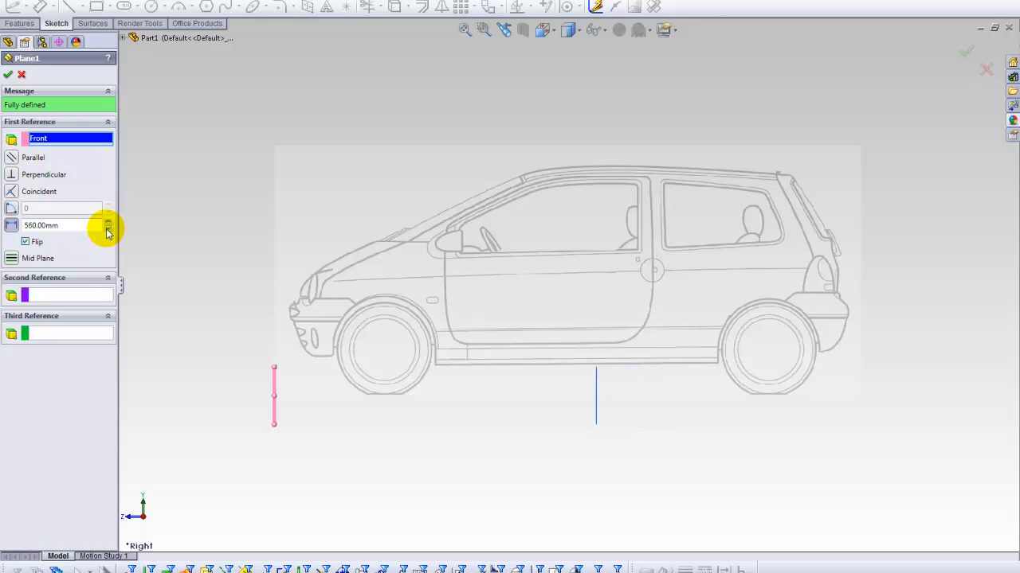
left_click(8, 75)
middle_click_drag(285, 406, 311, 342)
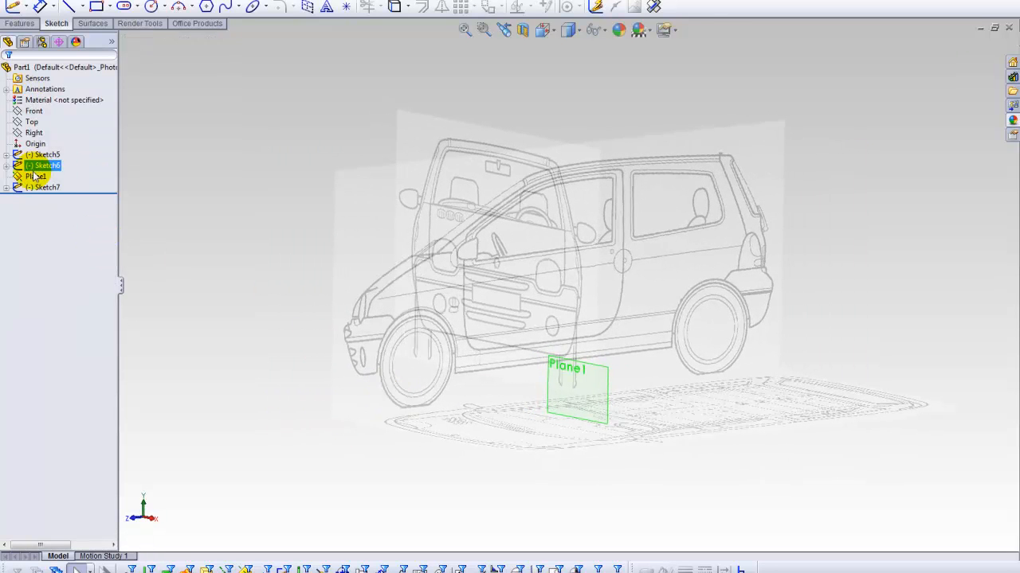
Reopen the front-view picture and shift it sideways to an X position of about -280 mm
left_click(6, 187)
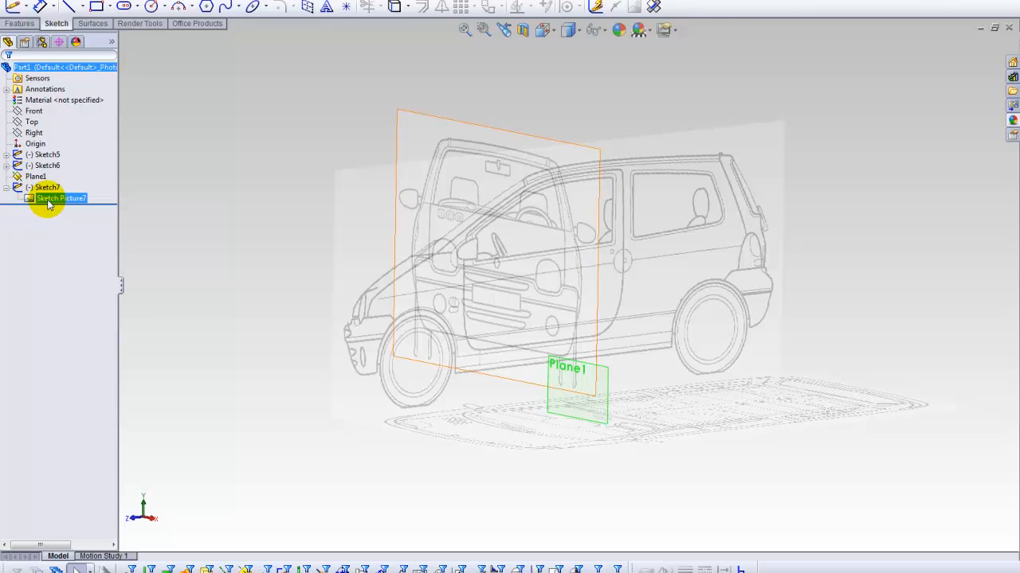
double_click(49, 203)
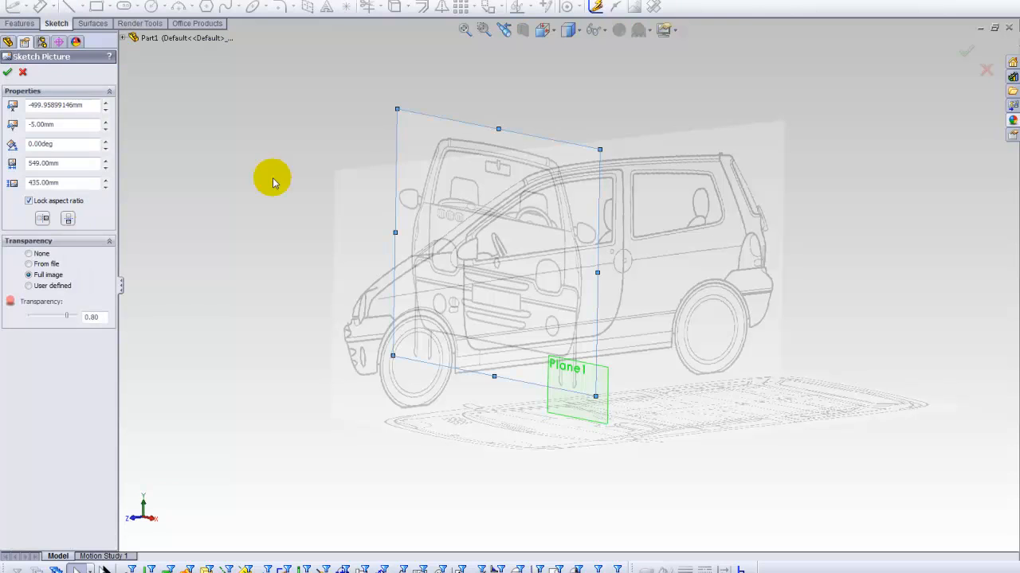
left_click(105, 111)
left_click(105, 103)
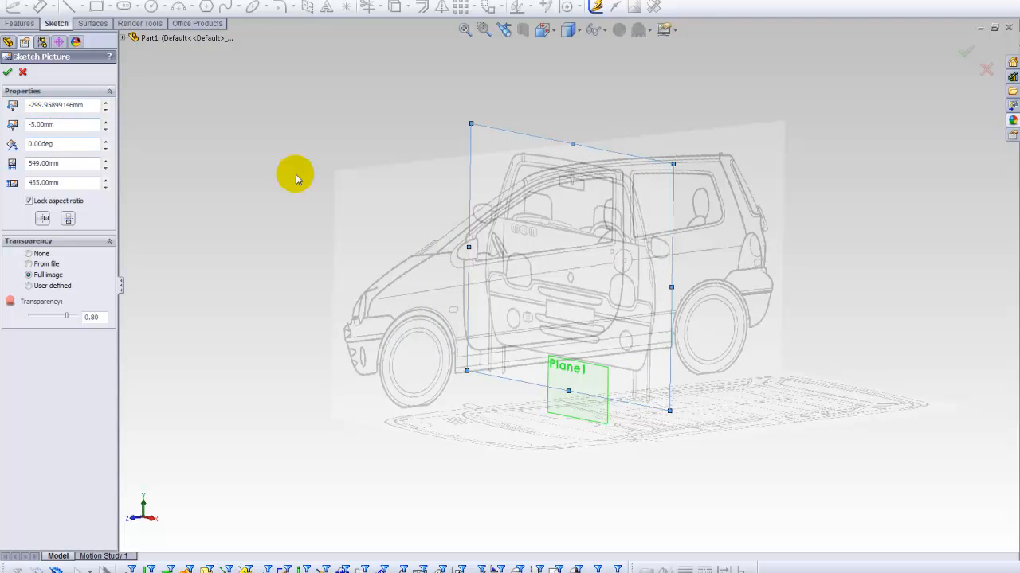
left_click(105, 110)
left_click(106, 105)
Examine up close how the front view's roof and windscreen line up with the side view's roof line
scroll(522, 179, "down", 5)
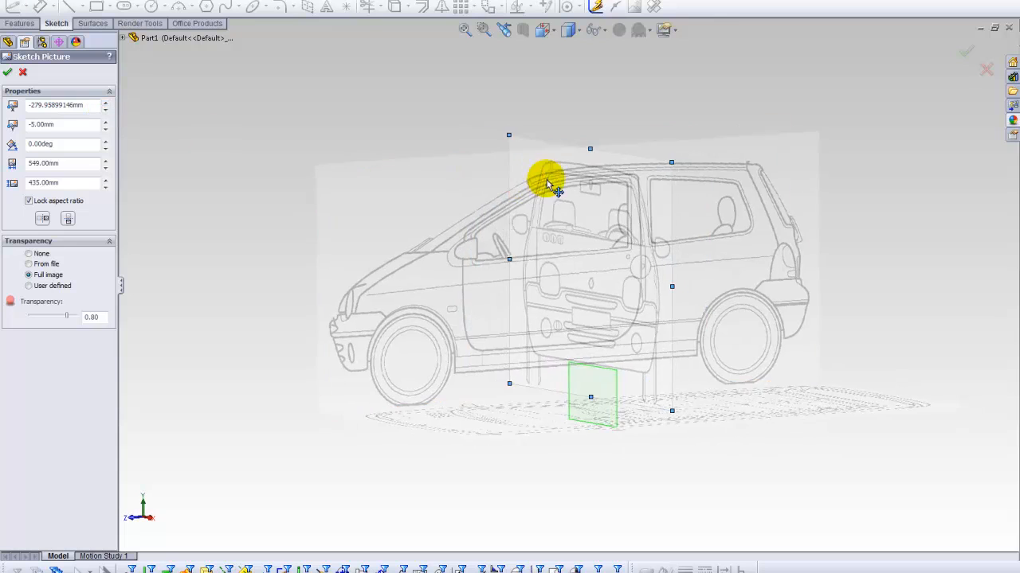
scroll(565, 182, "up", 2)
scroll(581, 190, "down", 5)
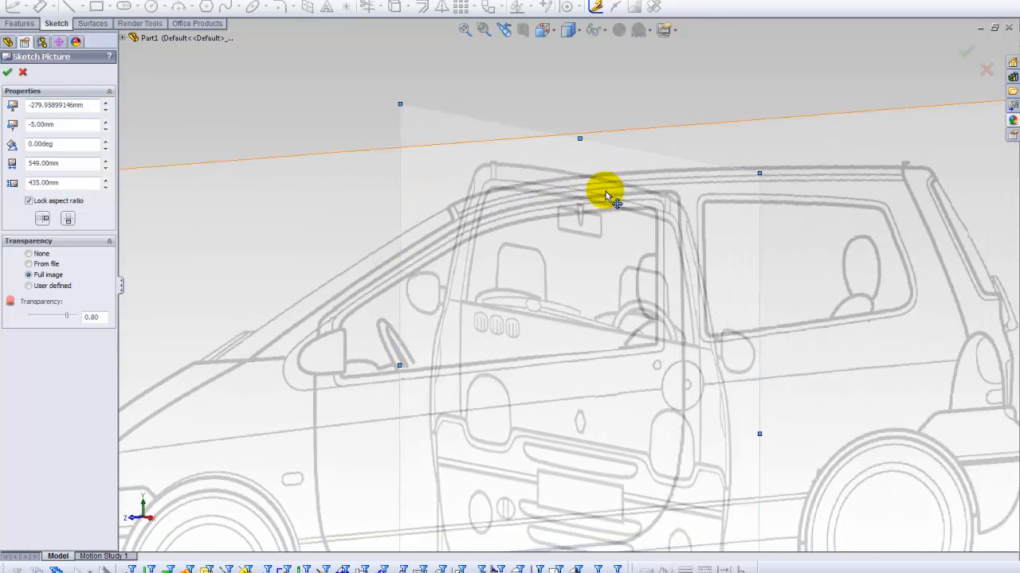
scroll(570, 194, "up", 2)
mouse_move(574, 198)
middle_mouse_down()
mouse_move(589, 227)
mouse_move(542, 209)
middle_mouse_up()
scroll(557, 223, "down", 3)
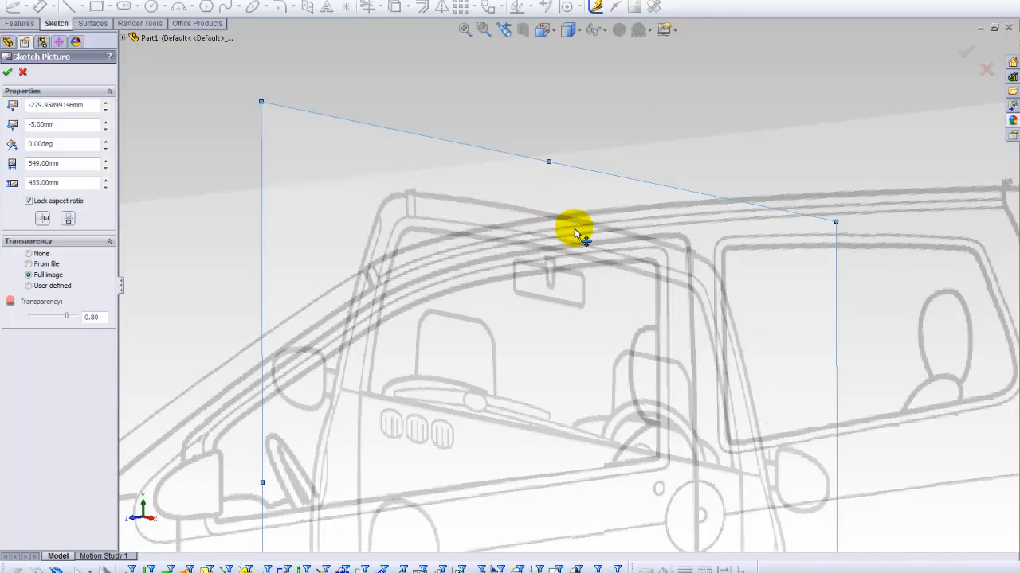
scroll(575, 228, "up", 6)
scroll(596, 333, "up", 2)
mouse_move(596, 333)
middle_mouse_down()
mouse_move(547, 296)
mouse_move(542, 273)
middle_mouse_up()
scroll(567, 312, "down", 3)
Set the front-view picture's X position to 0 mm, check it against the top view, and accept the placement
left_click(86, 106)
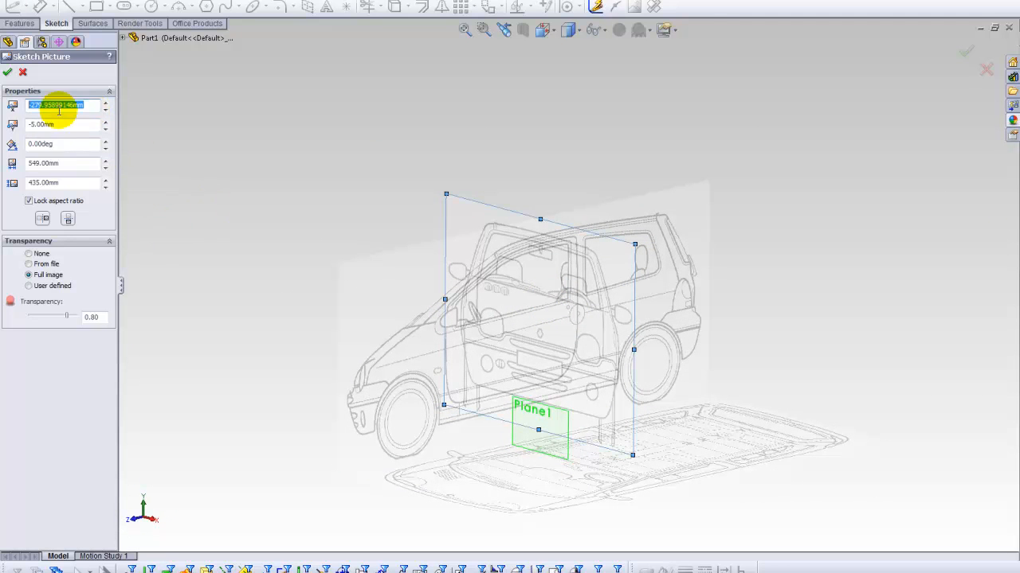
type("0")
key("Tab")
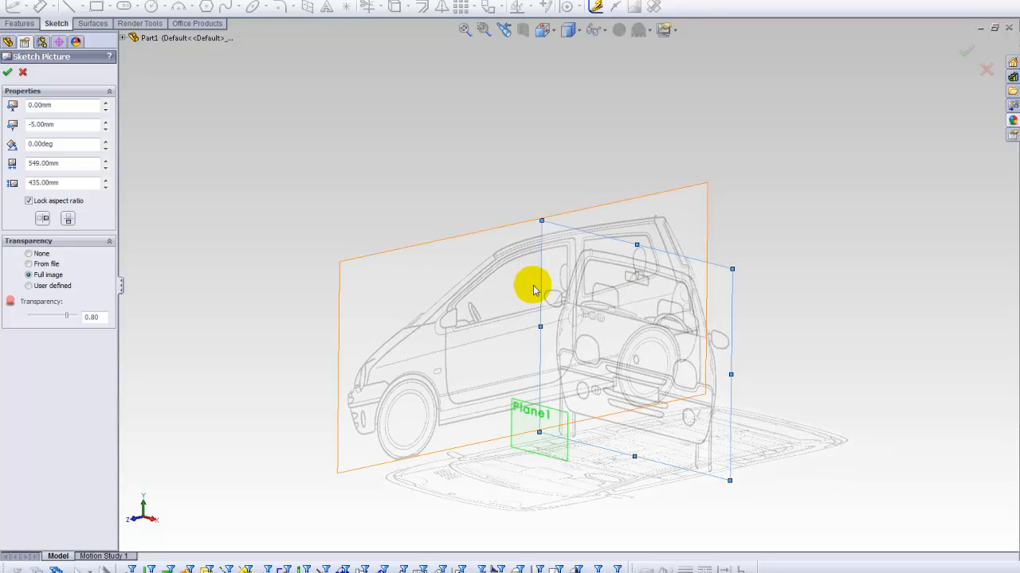
mouse_move(510, 319)
middle_mouse_down()
mouse_move(486, 417)
mouse_move(435, 383)
middle_mouse_up()
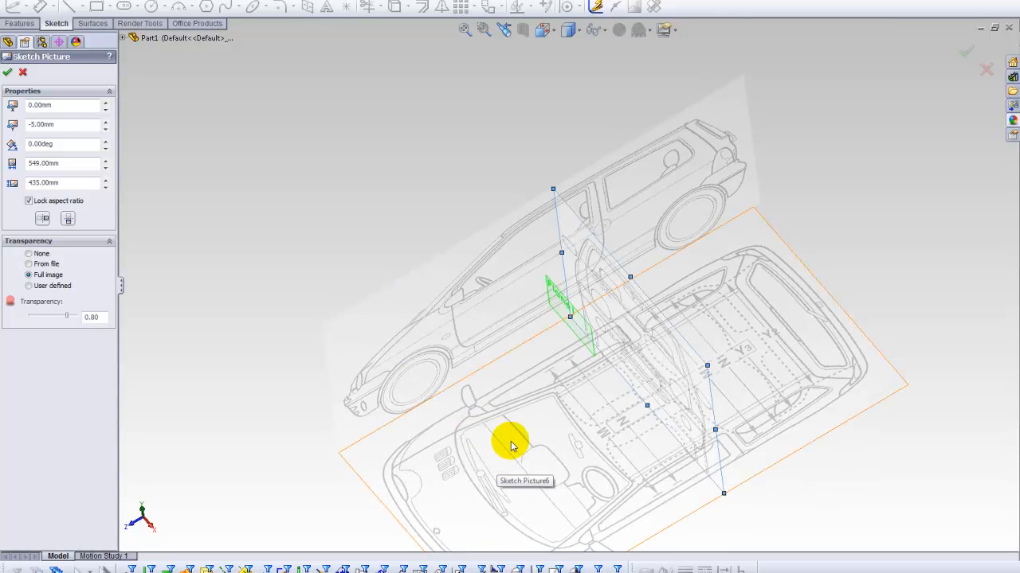
mouse_move(509, 444)
middle_mouse_down()
mouse_move(509, 430)
mouse_move(522, 433)
middle_mouse_up()
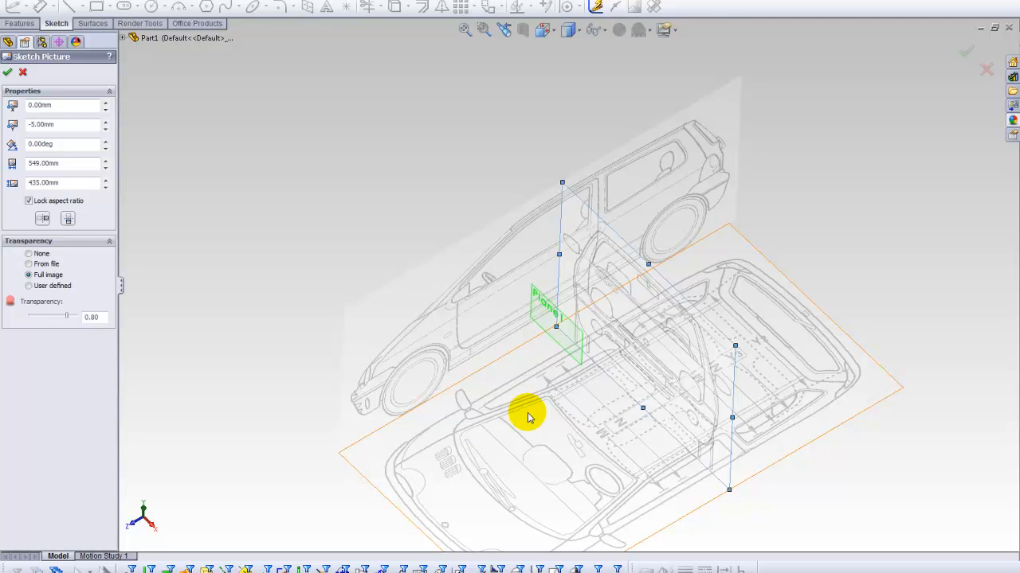
middle_click_drag(505, 178, 369, 168)
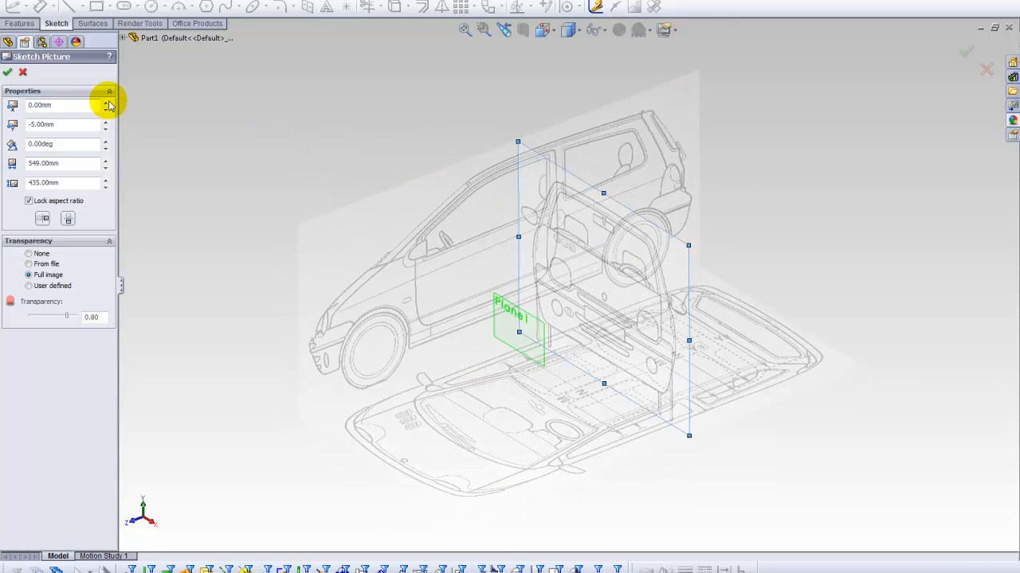
left_click(8, 76)
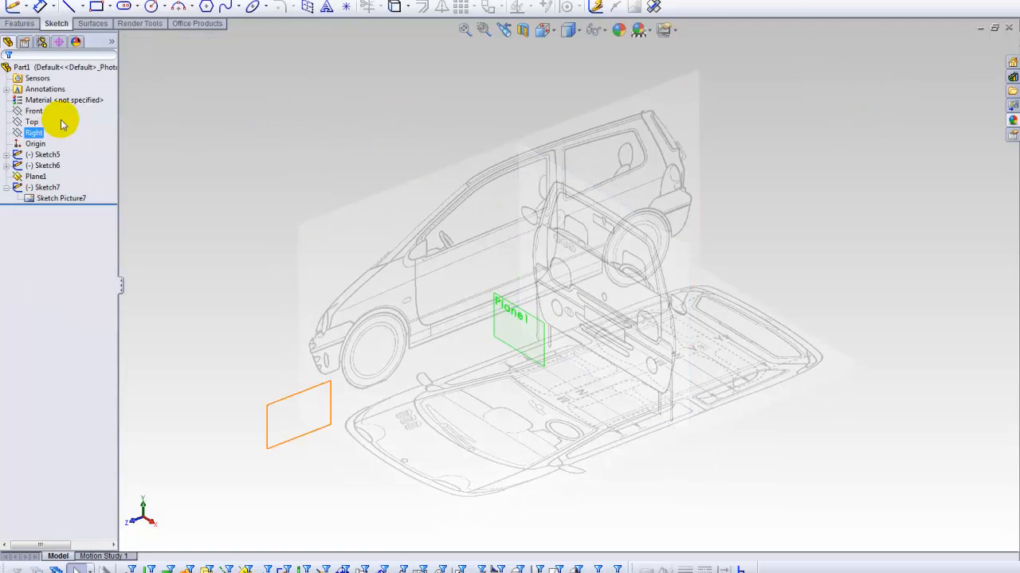
Increase the front-view plane's offset from the Front plane until it stands behind the car's rear end, and accept it
right_click(36, 176)
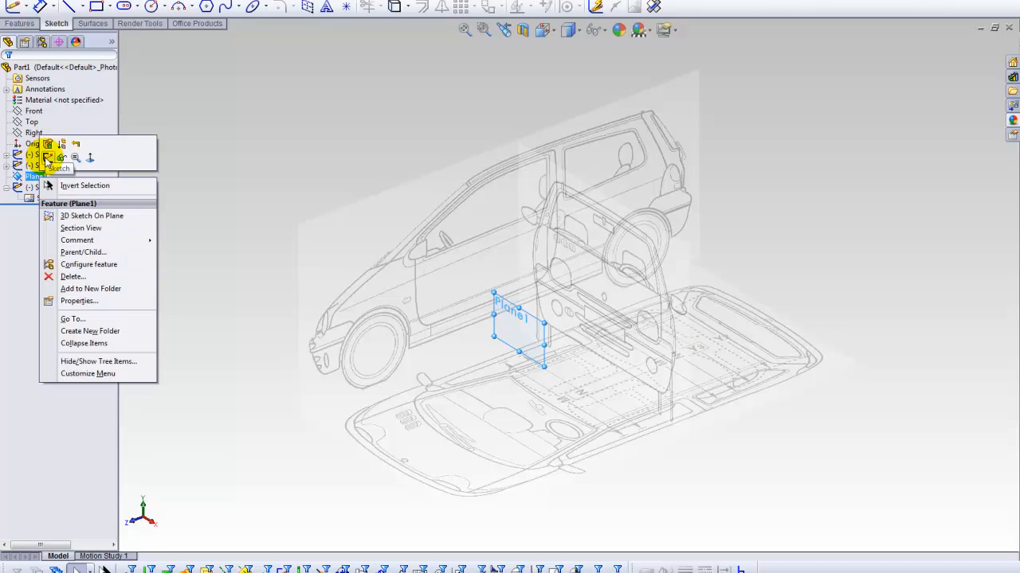
left_click(49, 144)
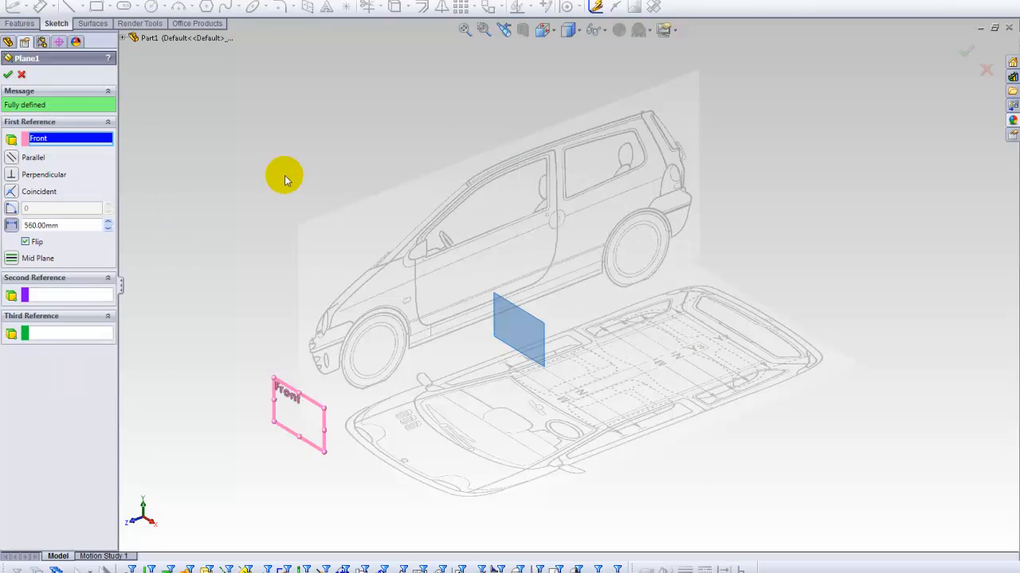
left_click(107, 221)
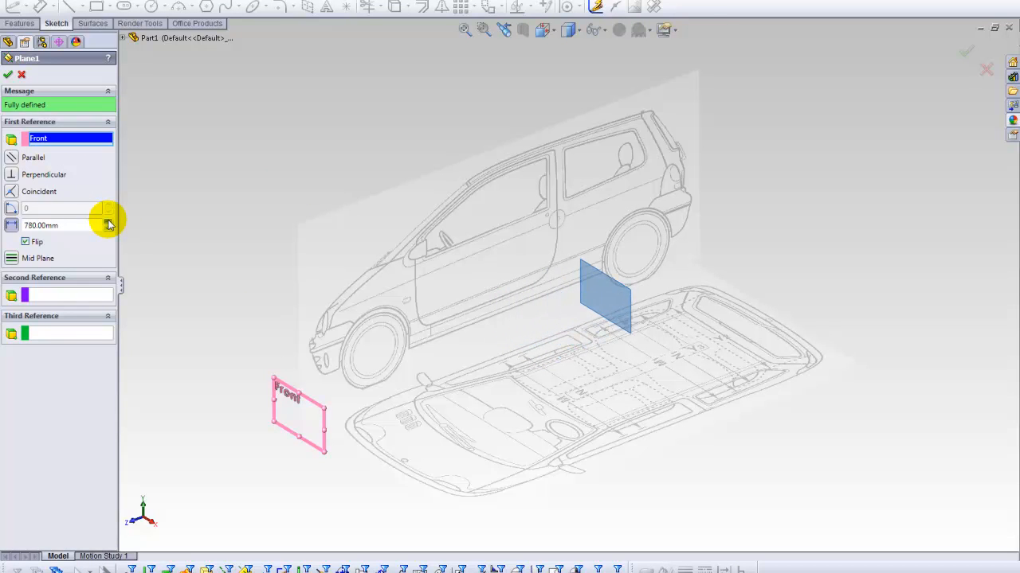
left_click_drag(108, 222, 108, 223)
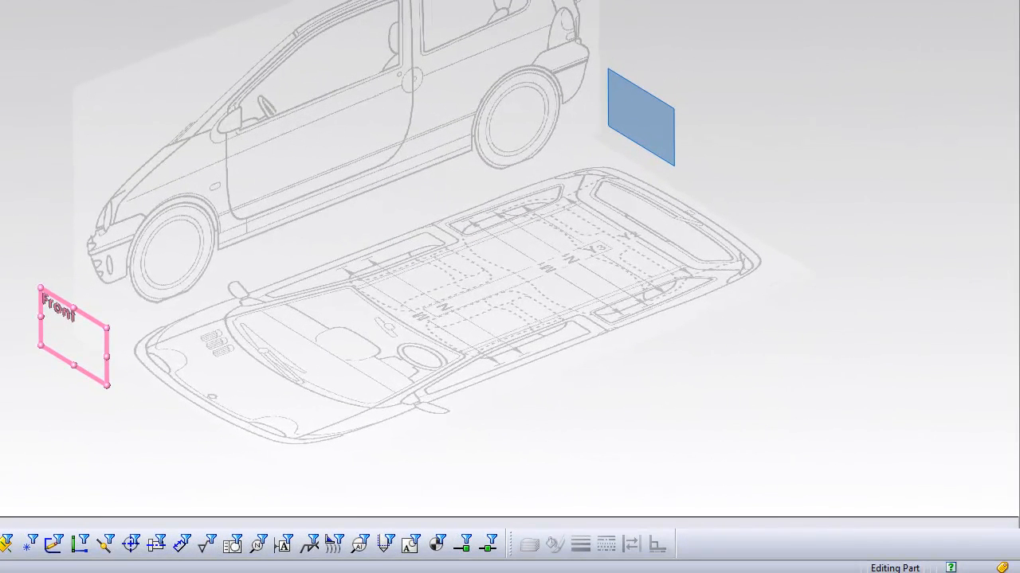
key("Return")
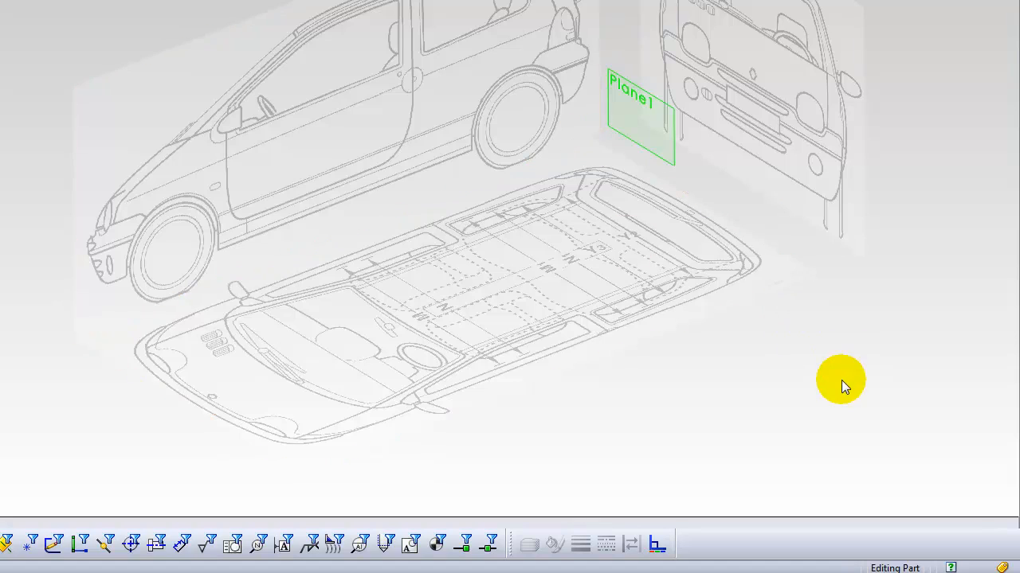
Hide Plane1, the offset plane carrying the front-view picture, so that only the three blueprint pictures remain displayed
middle_click_drag(496, 291, 521, 231)
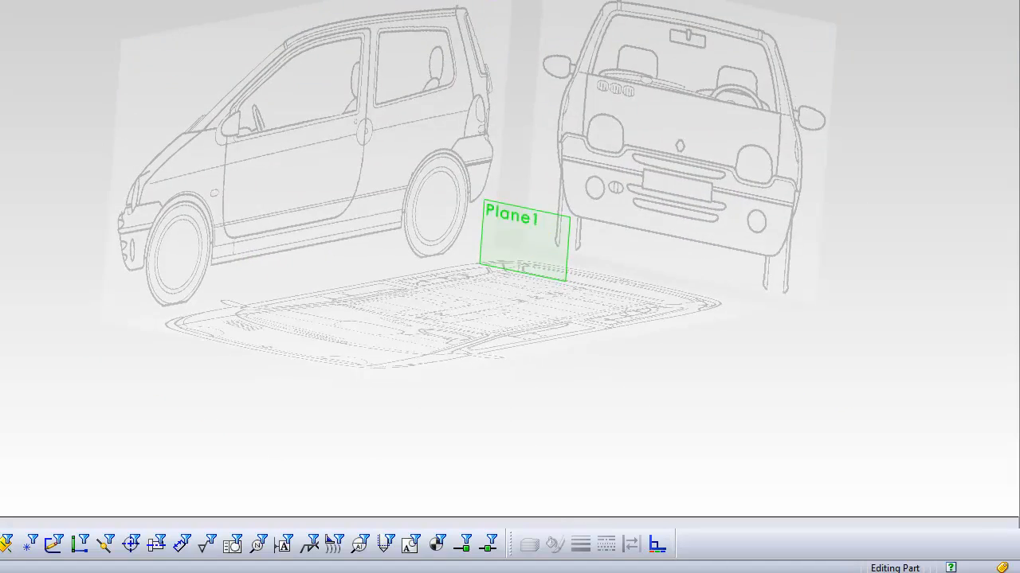
mouse_move(558, 2)
middle_mouse_down()
mouse_move(597, 2)
mouse_move(593, 24)
middle_mouse_up()
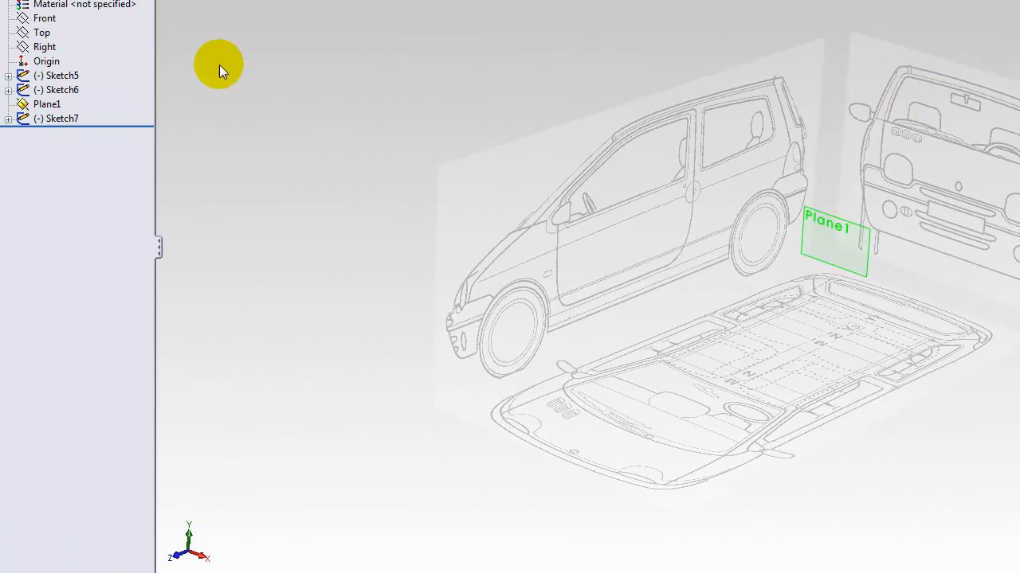
right_click(43, 106)
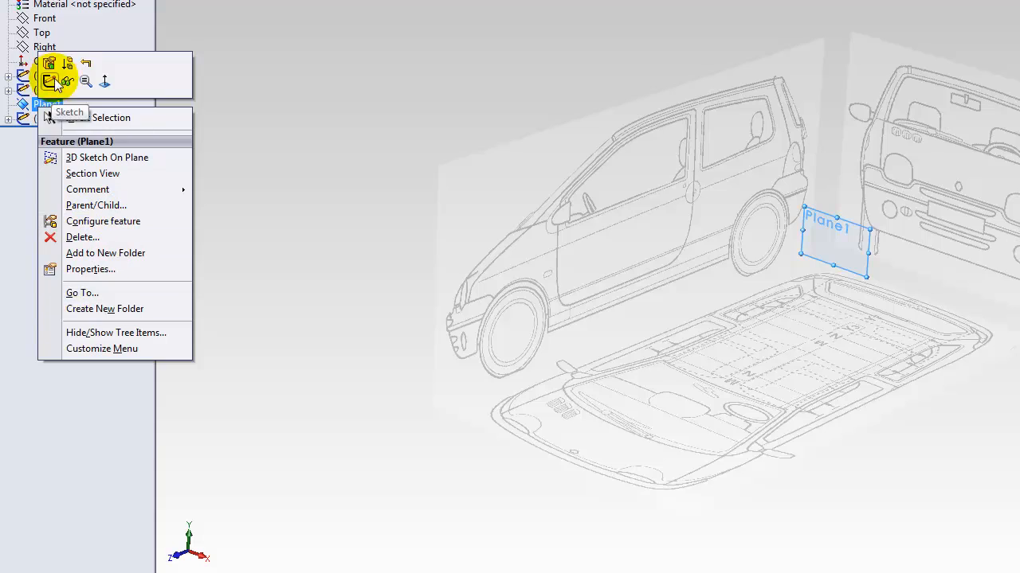
left_click(68, 82)
middle_click_drag(539, 152, 865, 212)
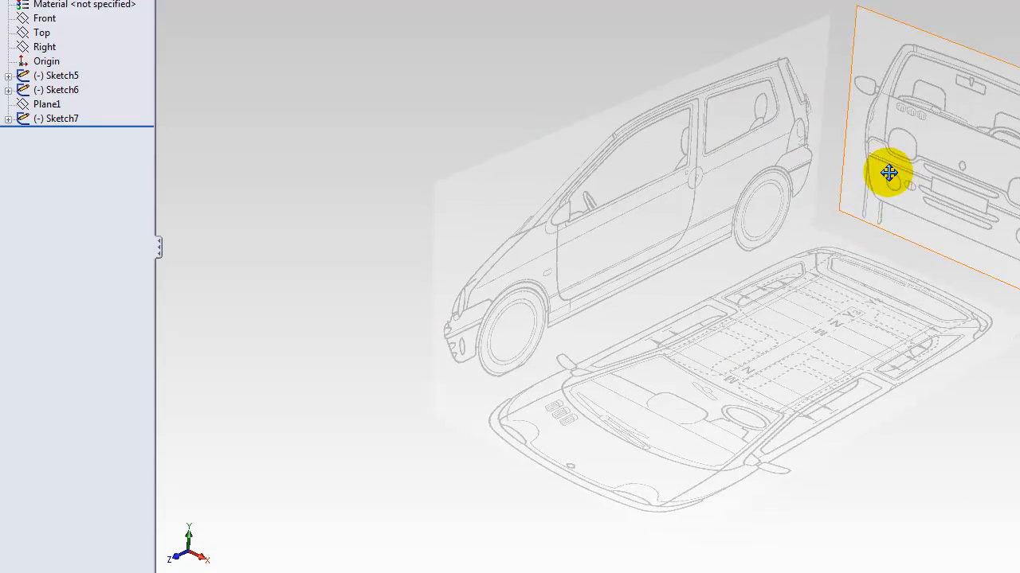
middle_click_drag(898, 178, 842, 165, "ctrl")
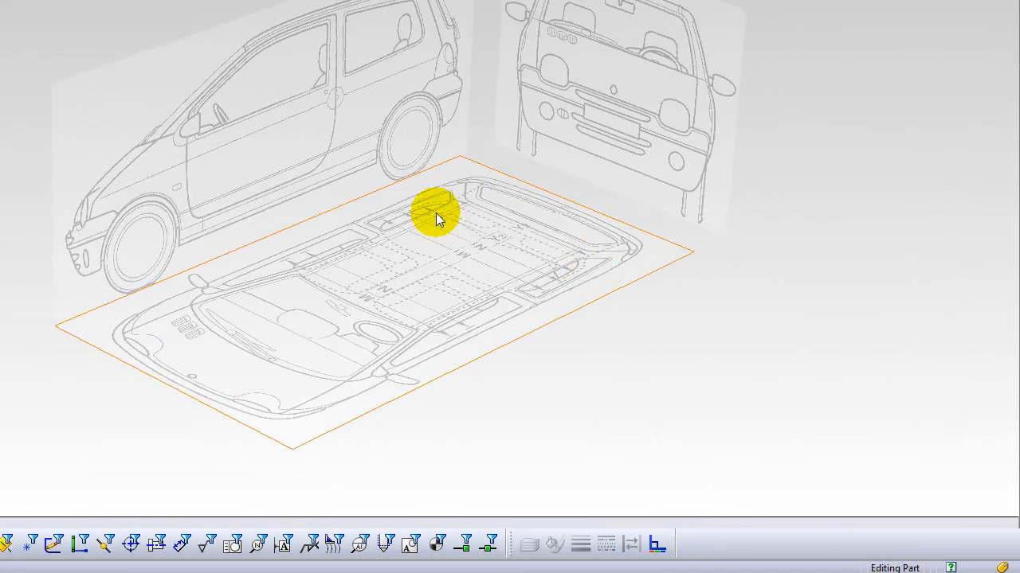
middle_click_drag(719, 307, 709, 299)
middle_click_drag(736, 264, 691, 333)
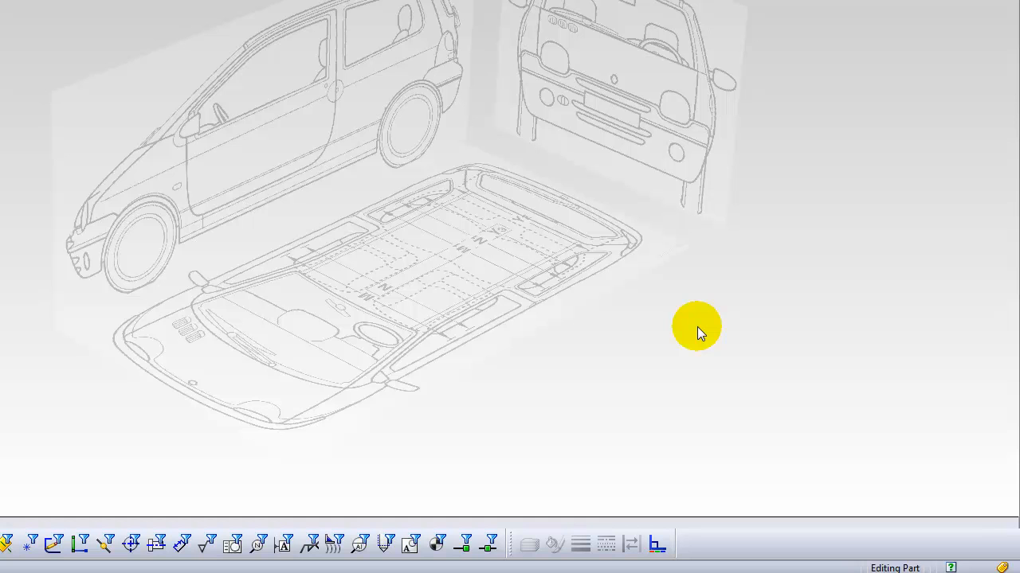
middle_click_drag(699, 321, 758, 215)
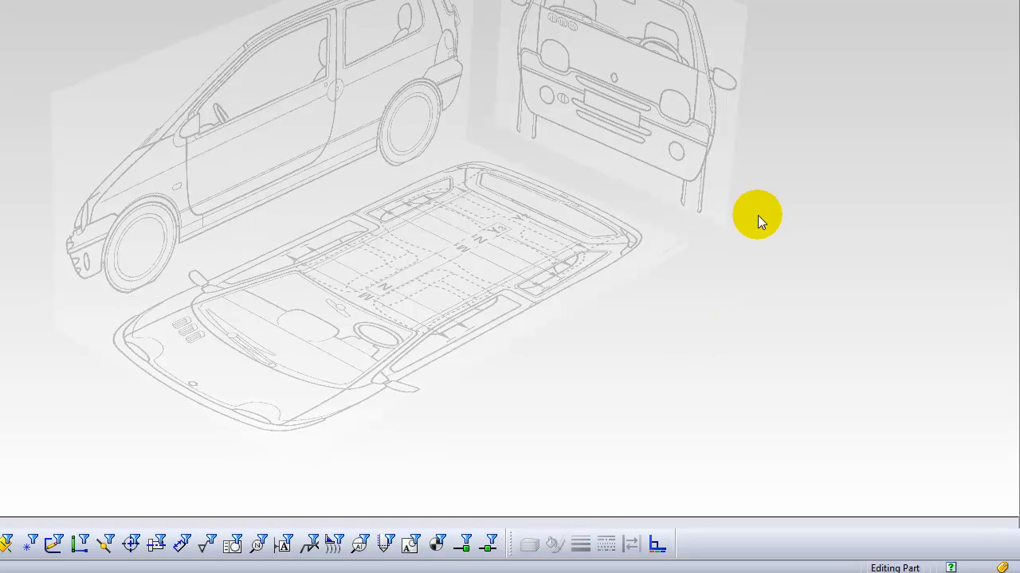